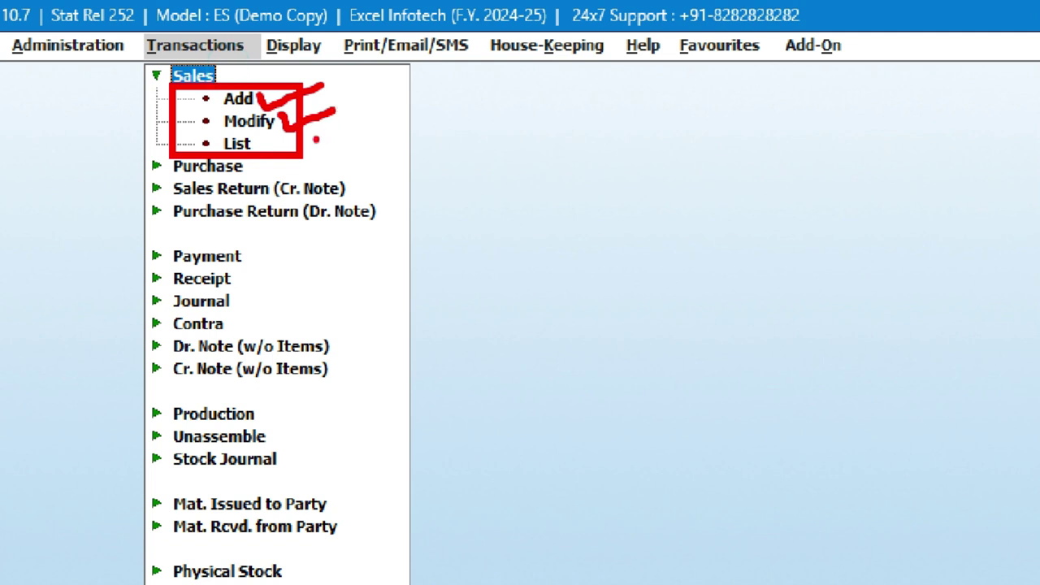
- Open a blank Add Sales Voucher in series Main, dated 01-04-2024, numbered Excel/1/2024-25
click(217, 76)
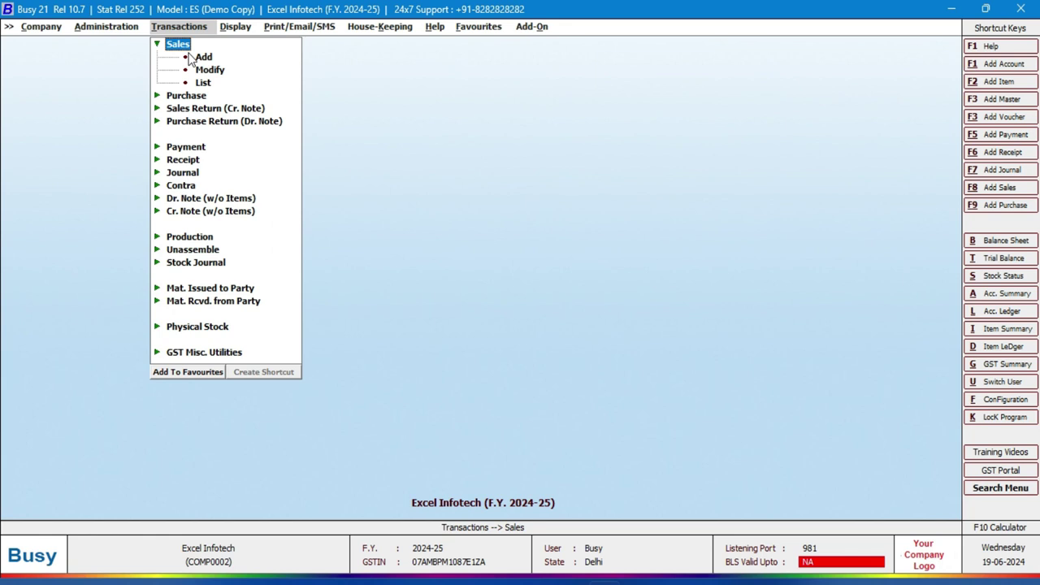
click(222, 80)
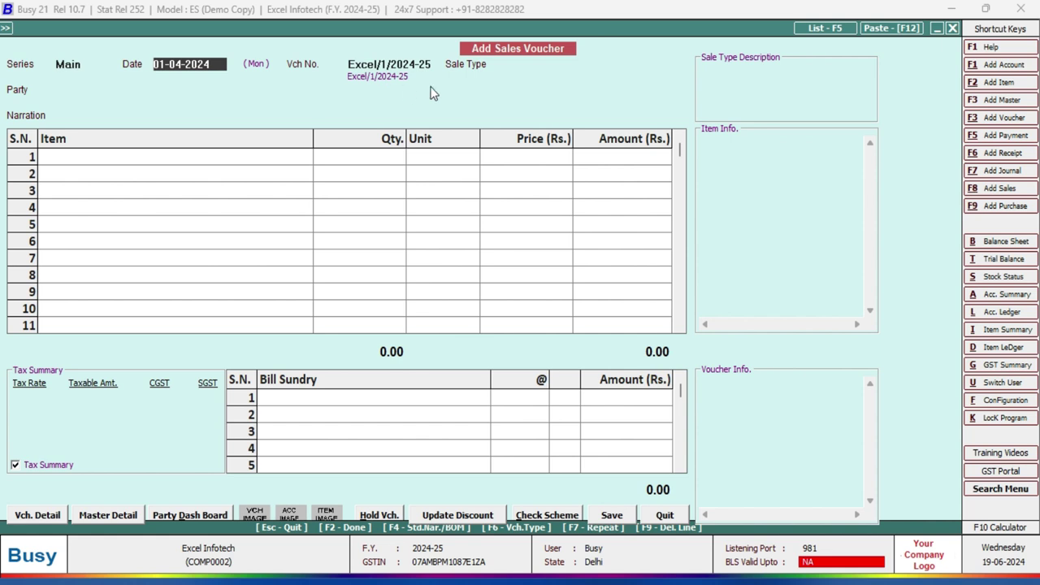
- Choose Local-ItemWise as the sale type and bring up the party list
key(Return)
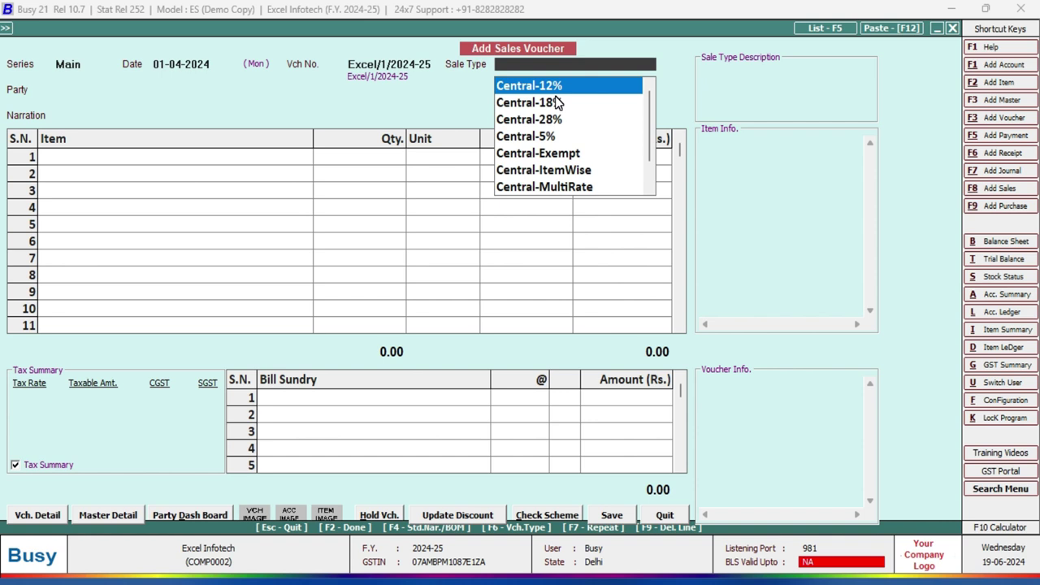
text(l)
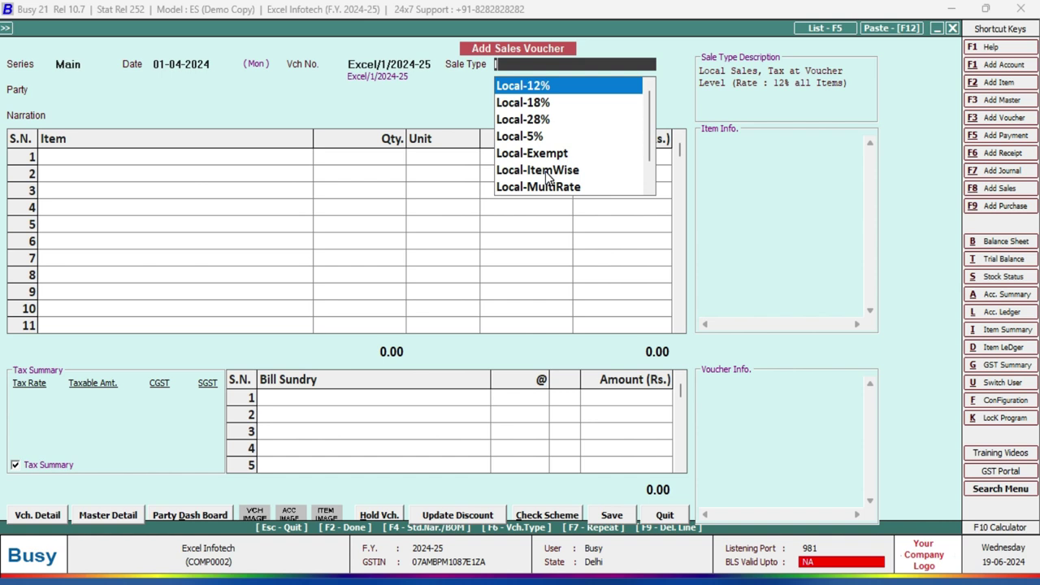
click(553, 171)
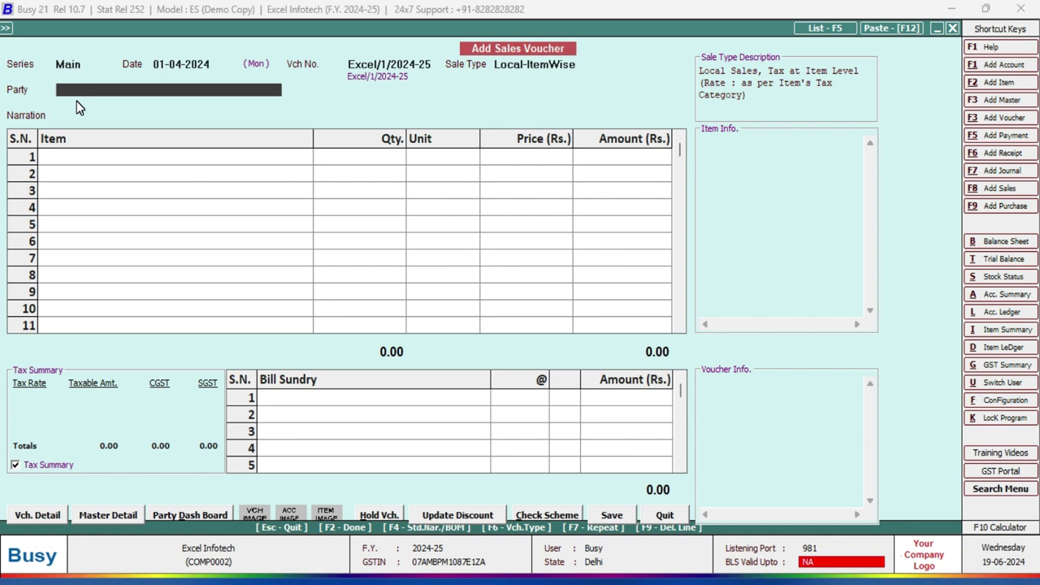
key(Return)
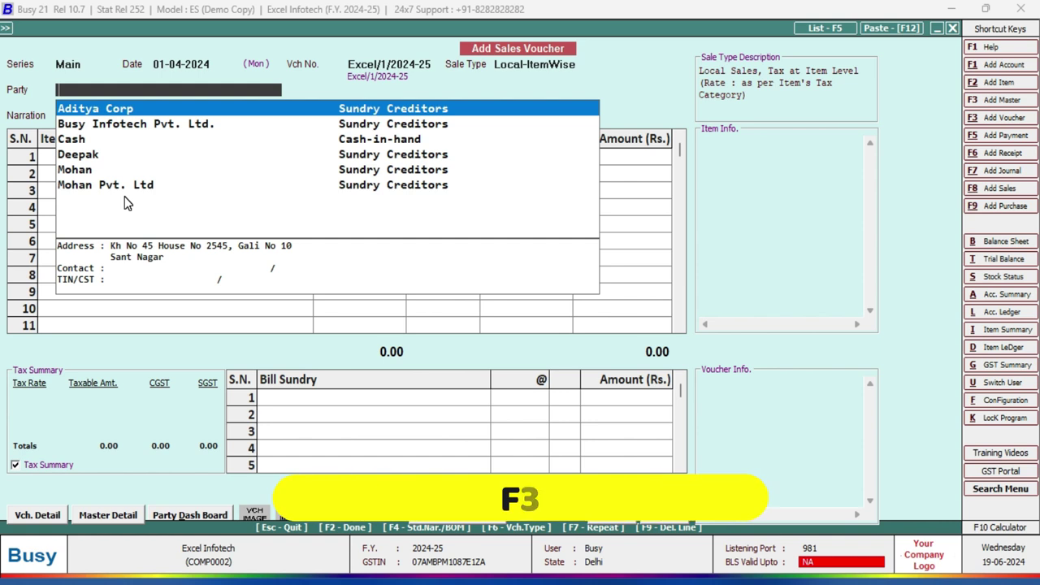
- Create a new account 'Aman Corp.' under Sundry Debtors, skipping balances to the address
key(F3)
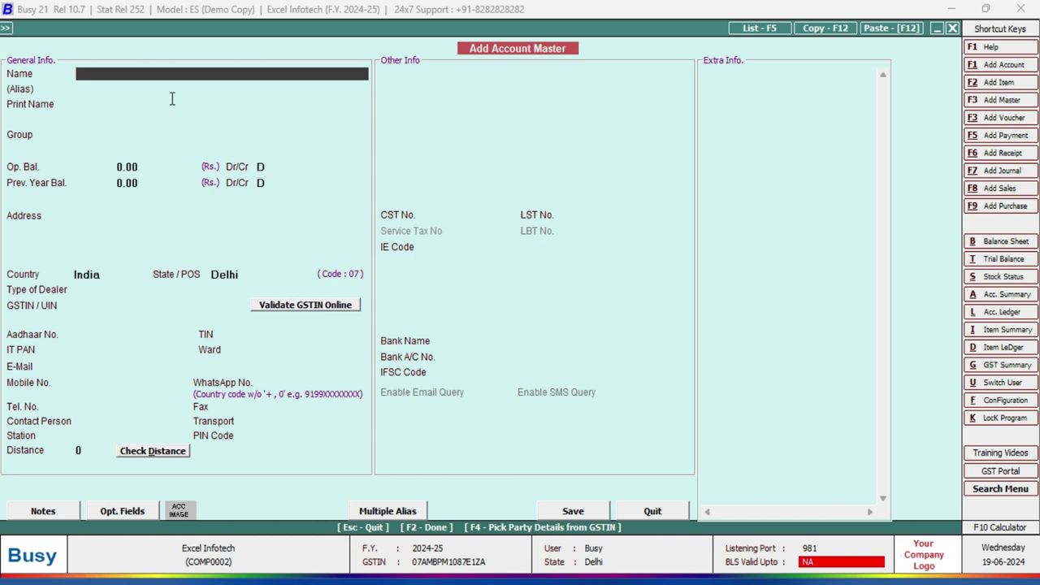
text(Aman Corp.)
key(Return)
key(Return)
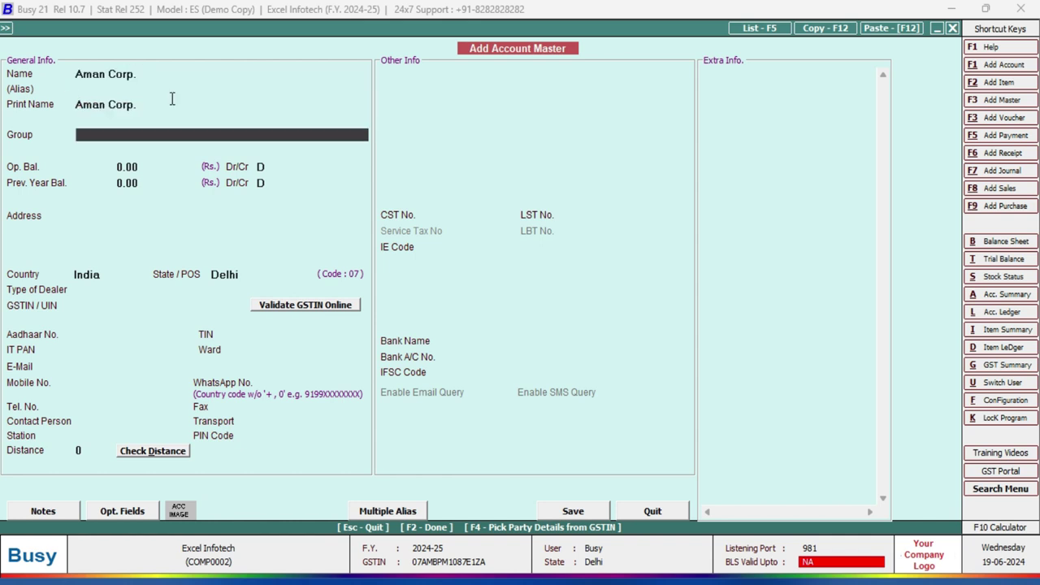
text(sun)
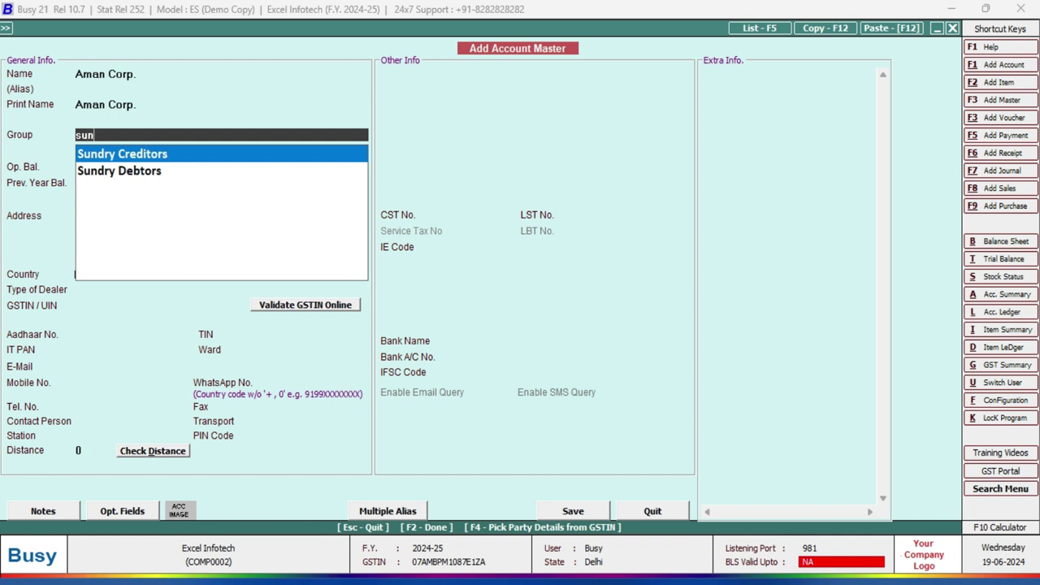
key(Down)
key(Return)
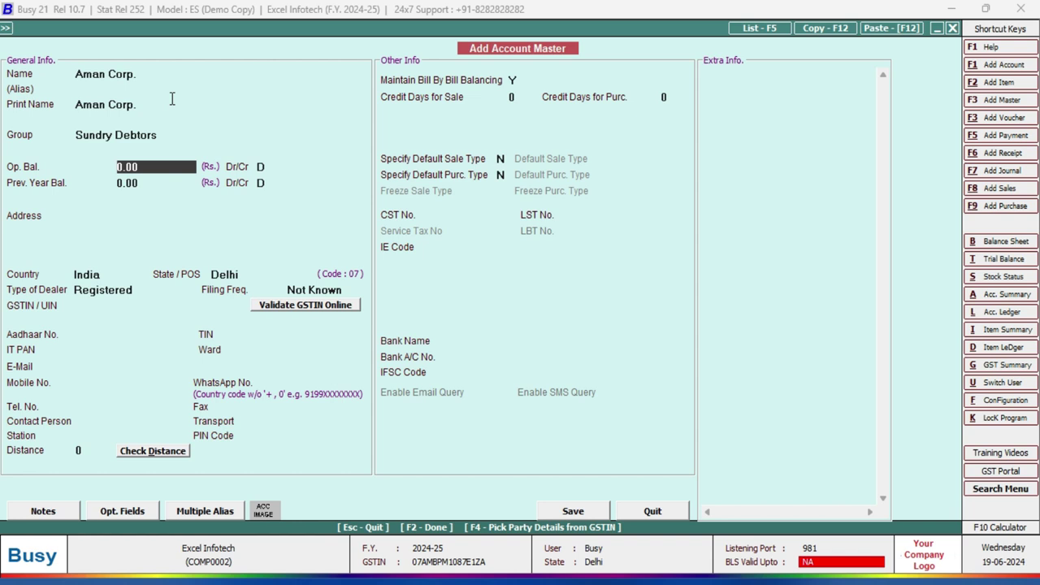
key(Return)
key(Return)
key(Return)
key(Return)
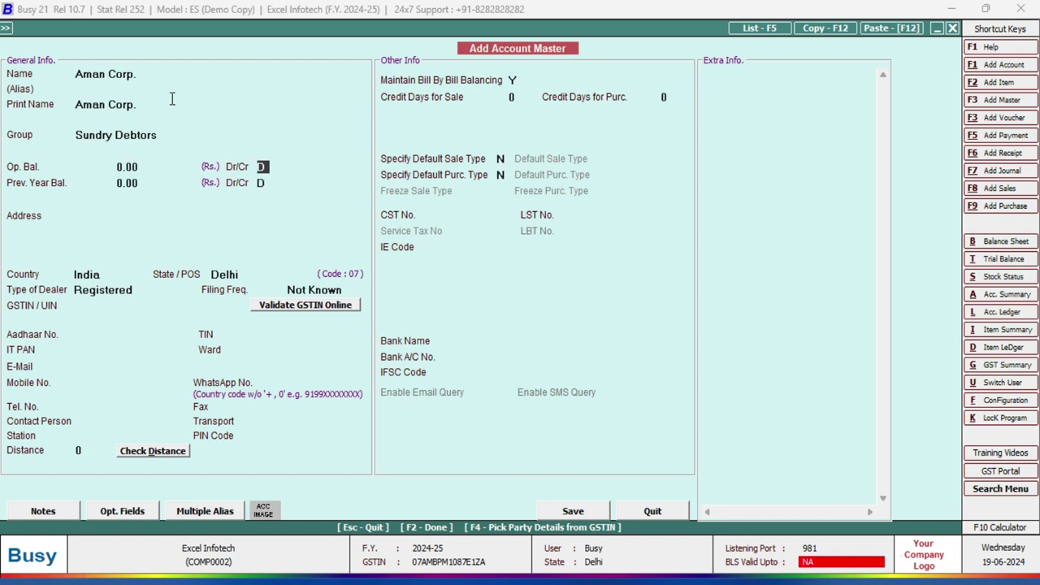
key(Return)
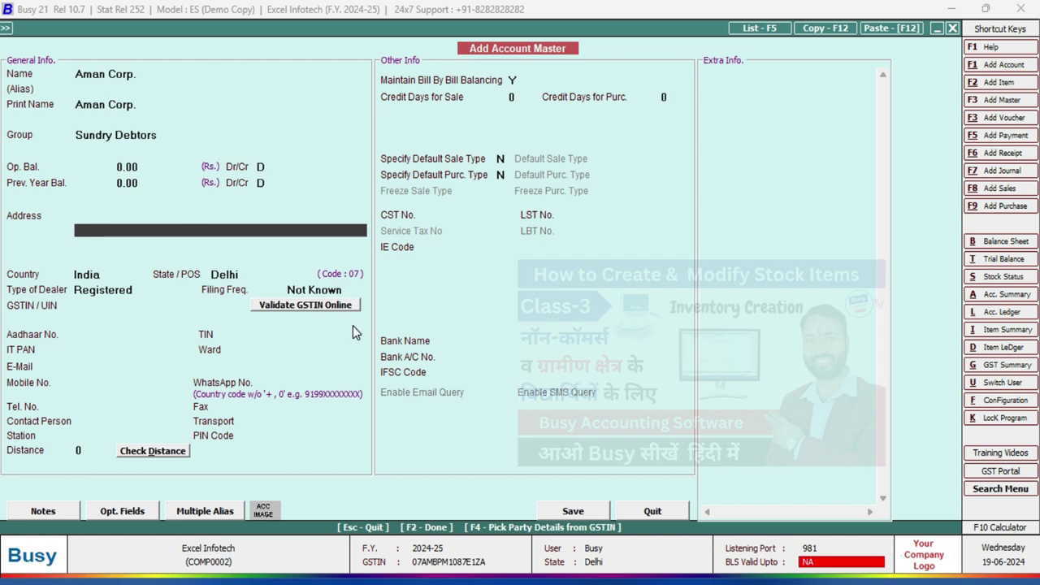
- Keep India, Delhi, Registered dealer and Not Known filing, then paste the party's GSTIN
key(Return)
key(Return)
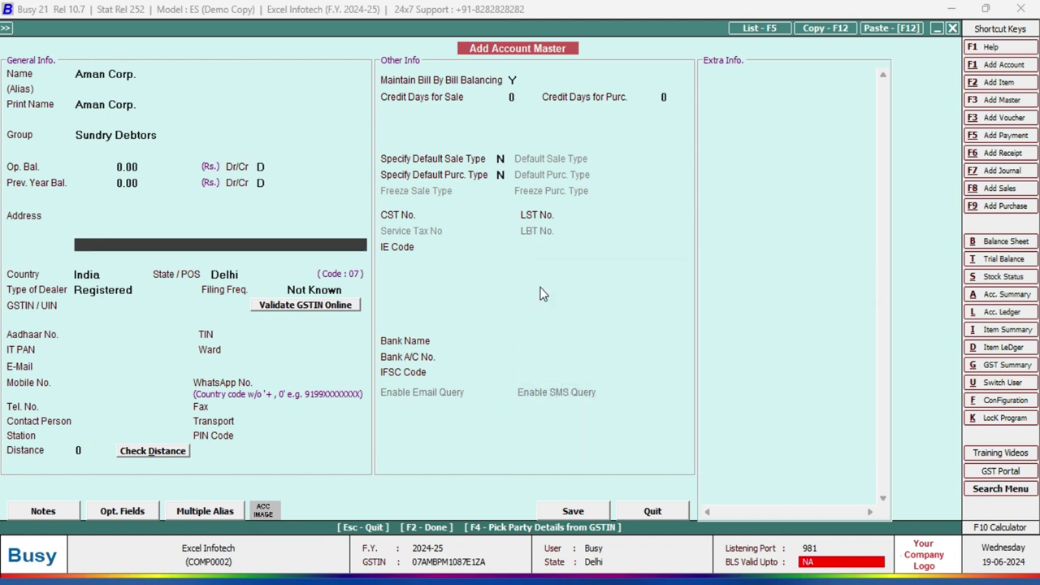
key(Return)
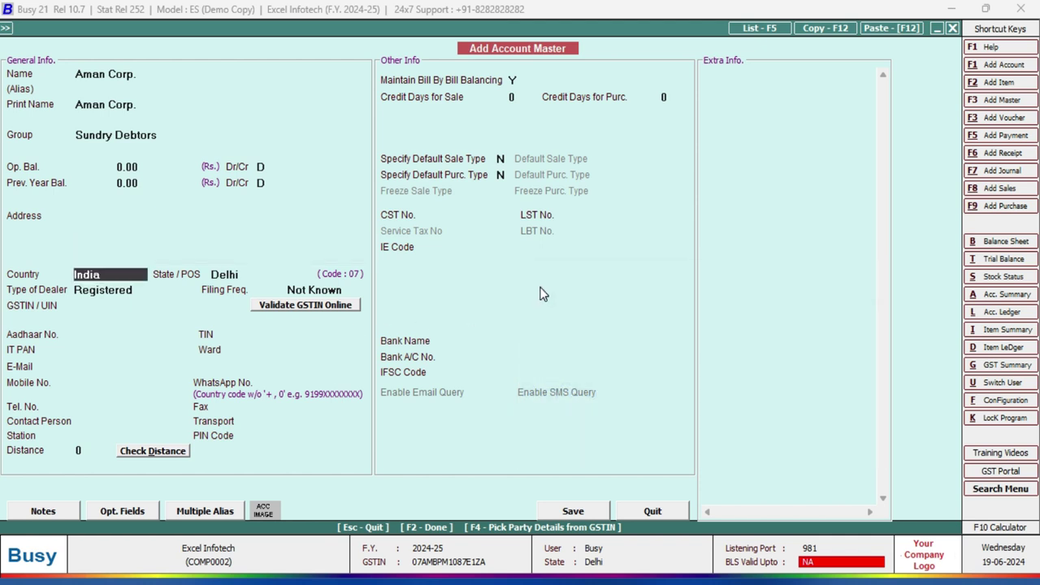
key(Return)
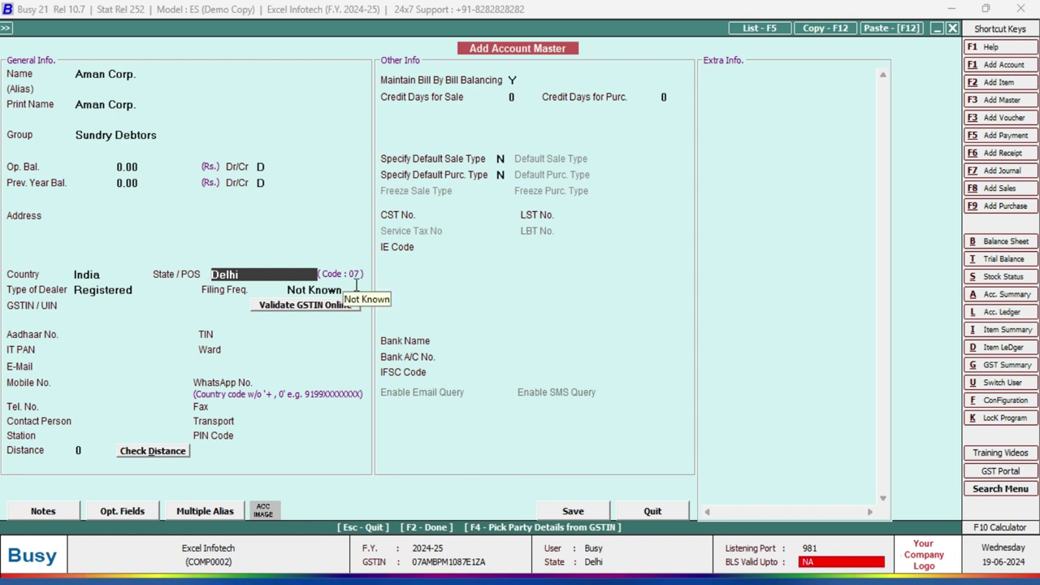
key(Return)
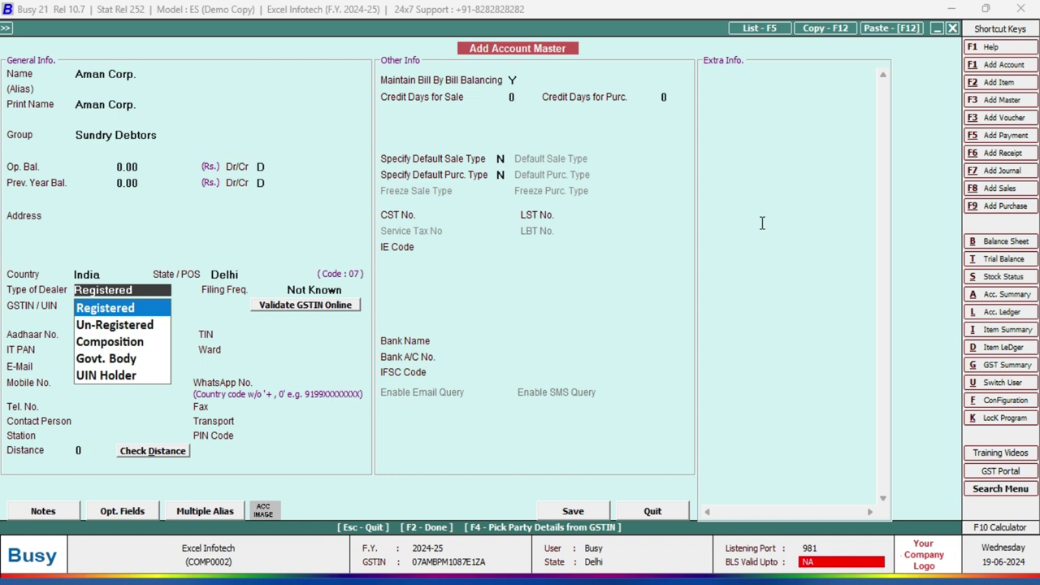
key(Return)
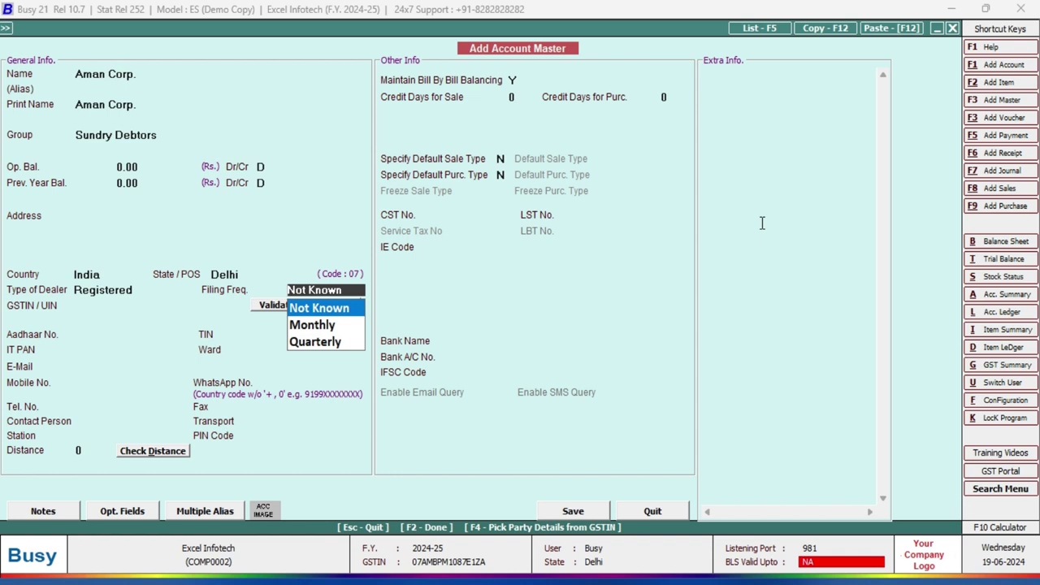
key(Return)
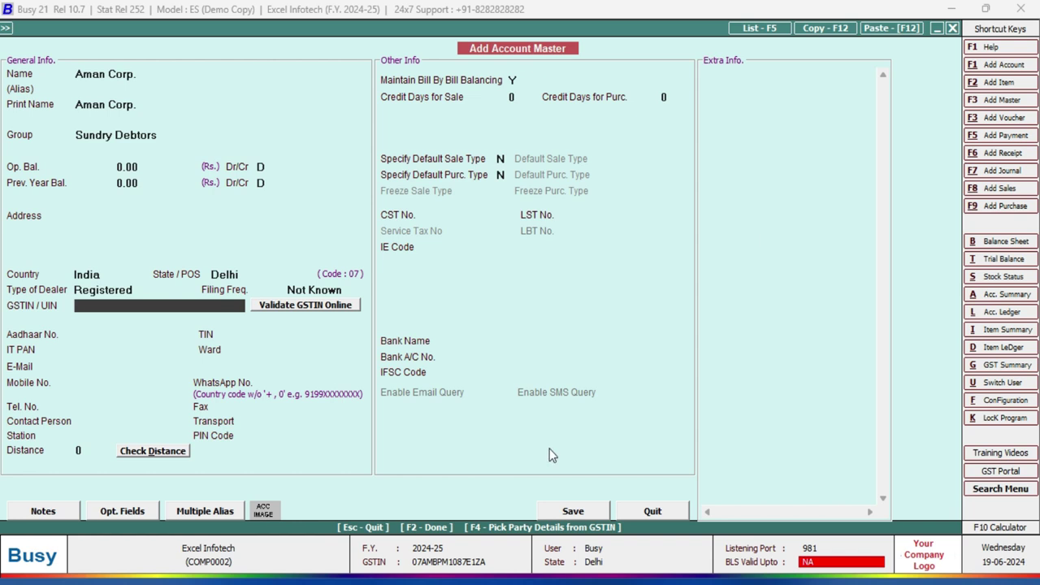
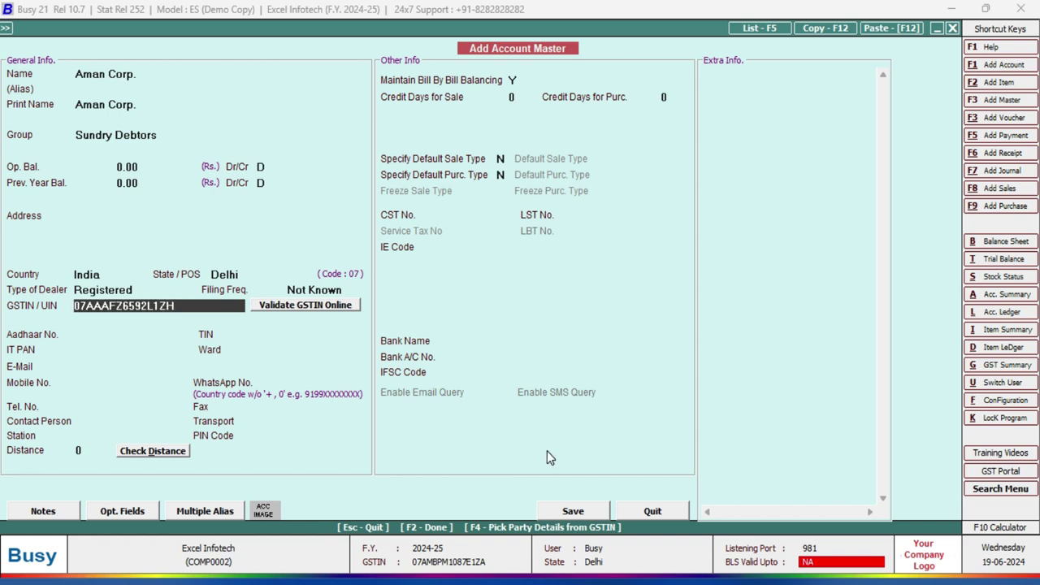
key(Return)
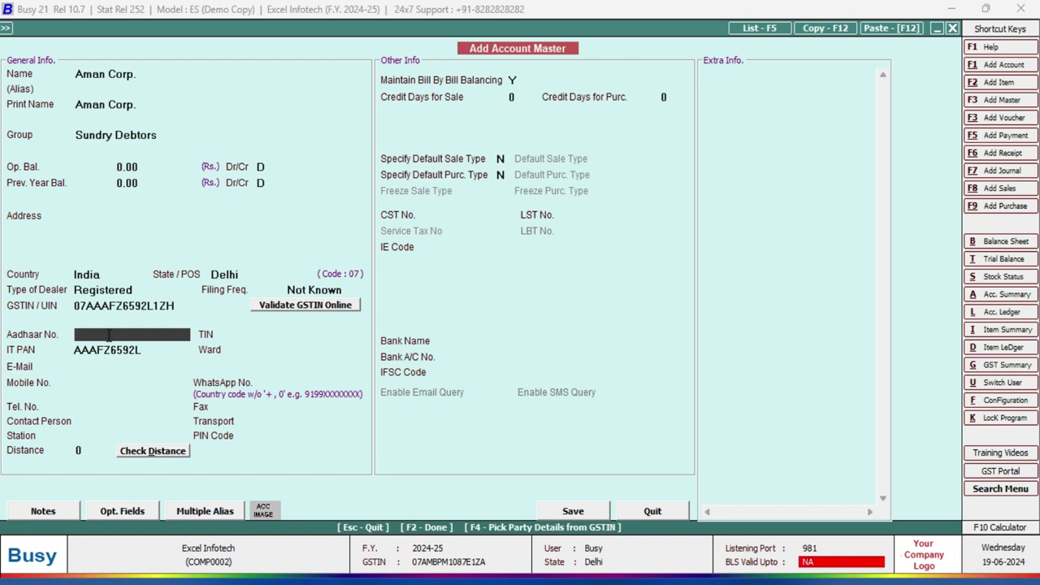
- Validate the GSTIN online, then save the Aman Corp. account as the voucher party
click(313, 304)
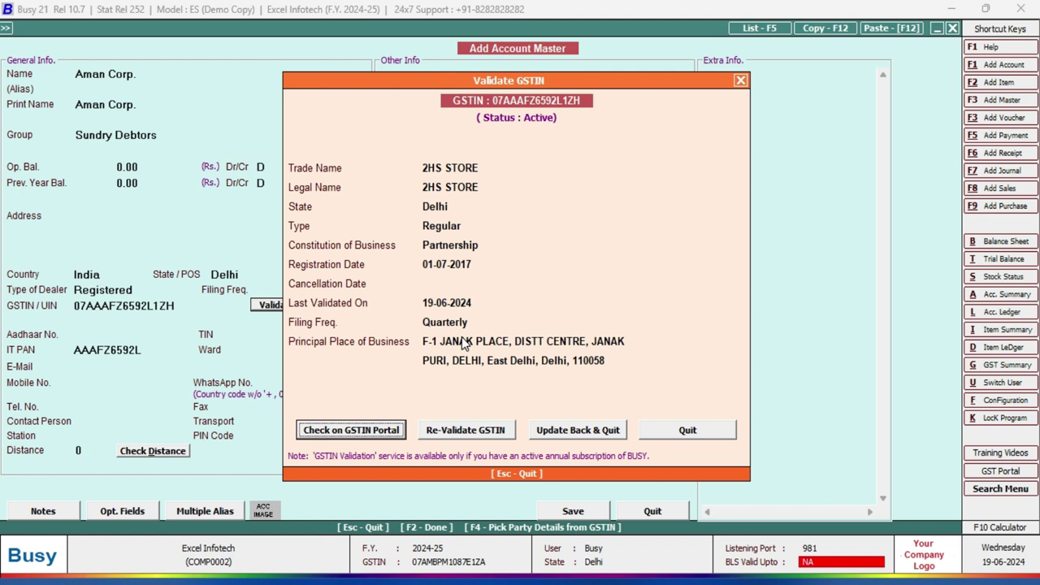
key(Escape)
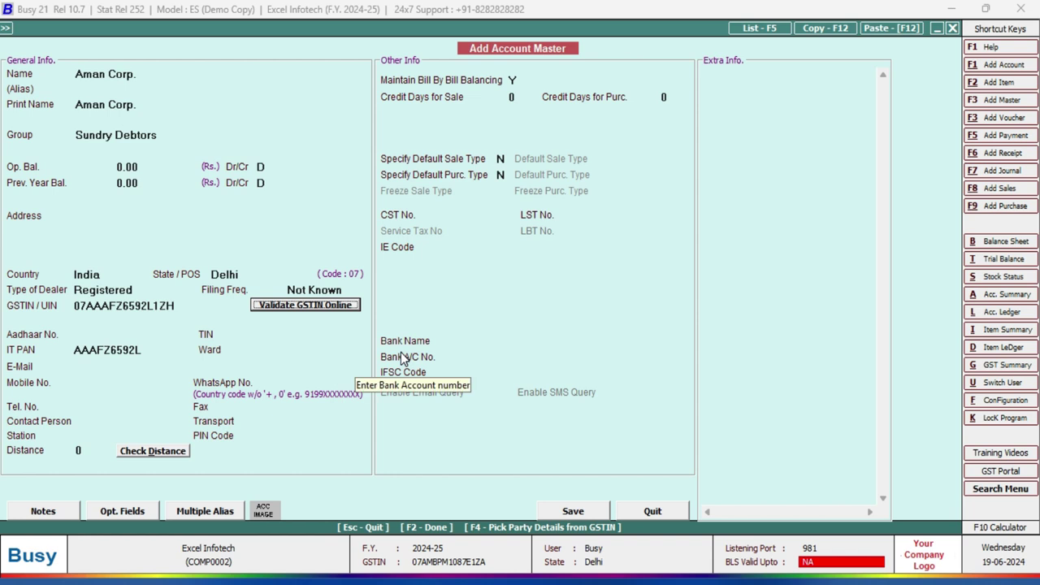
key(F2)
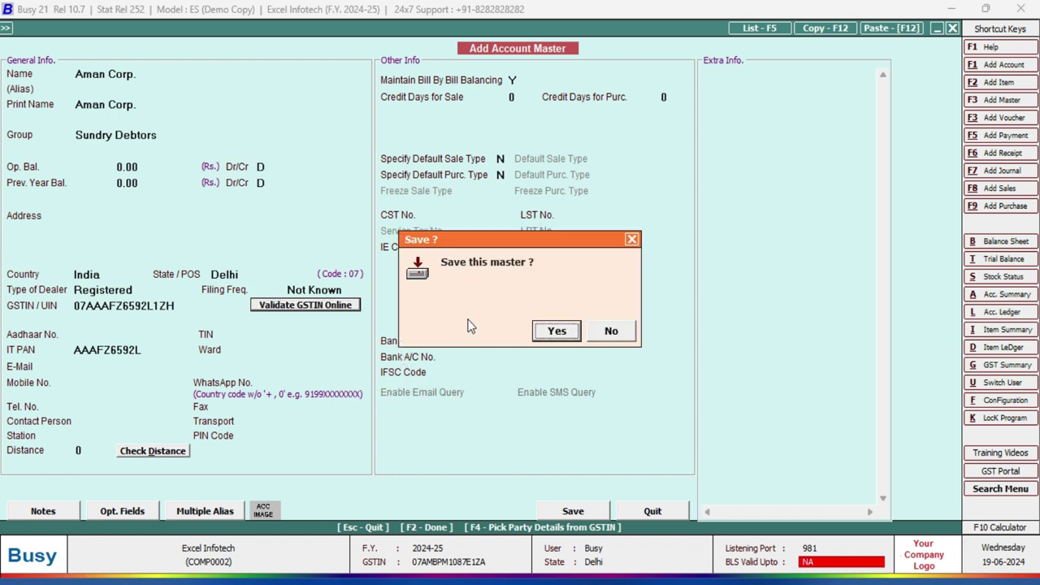
click(557, 332)
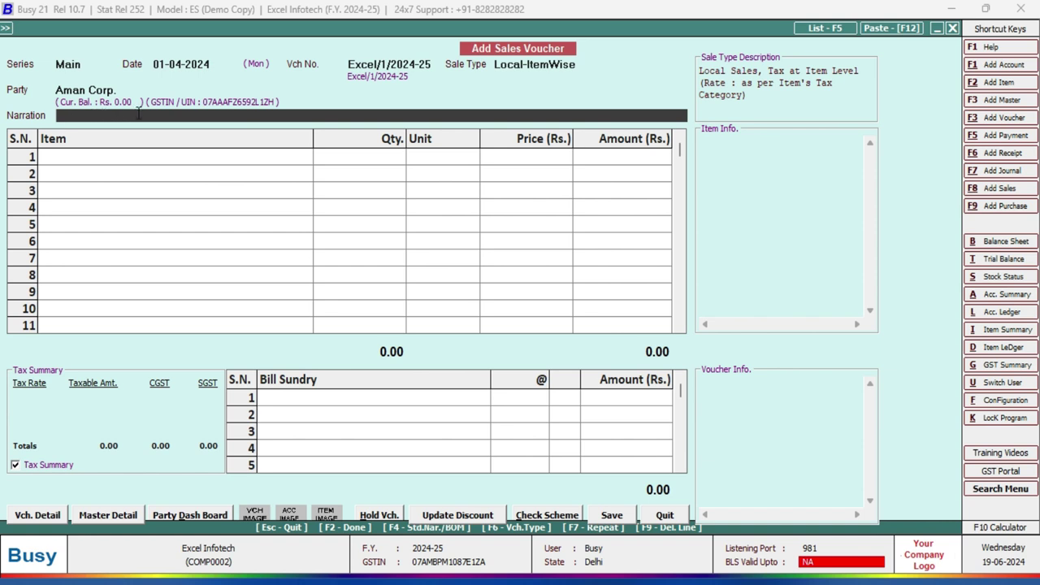
- Enter item M126Nw on line 1 with quantity 1 Pcs., reaching its price entry
key(Return)
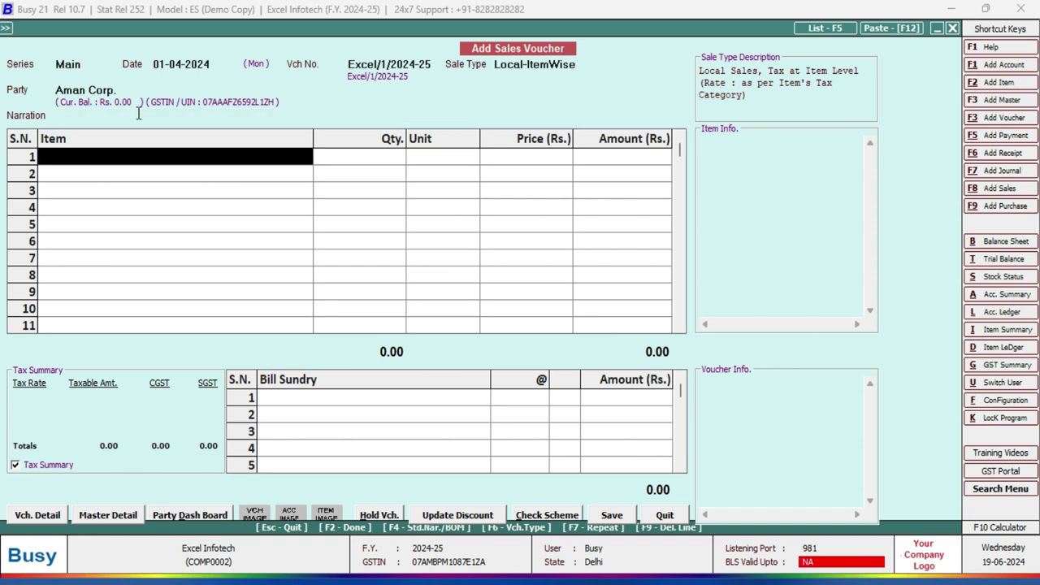
click(86, 159)
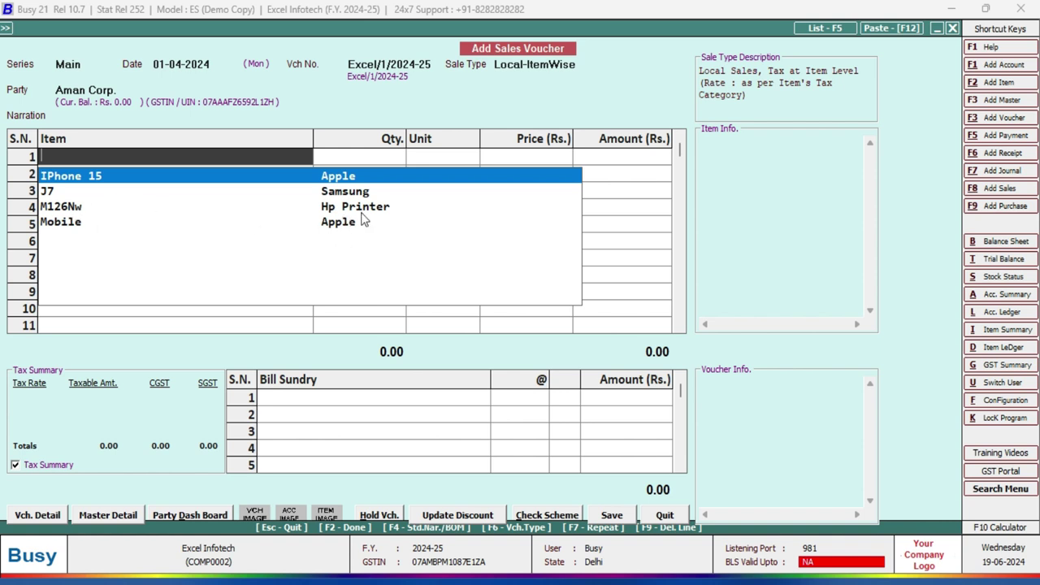
click(63, 208)
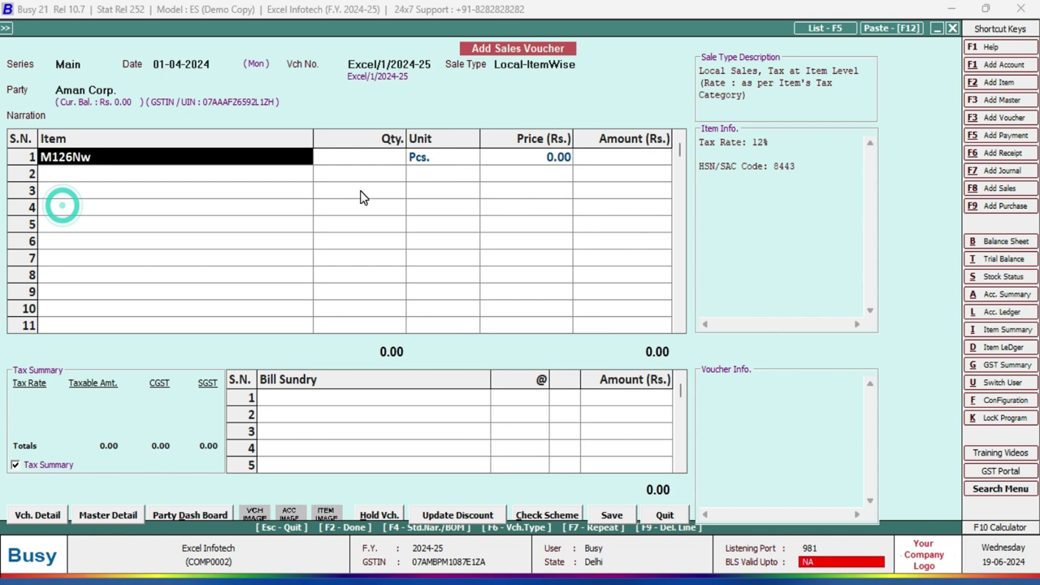
key(Return)
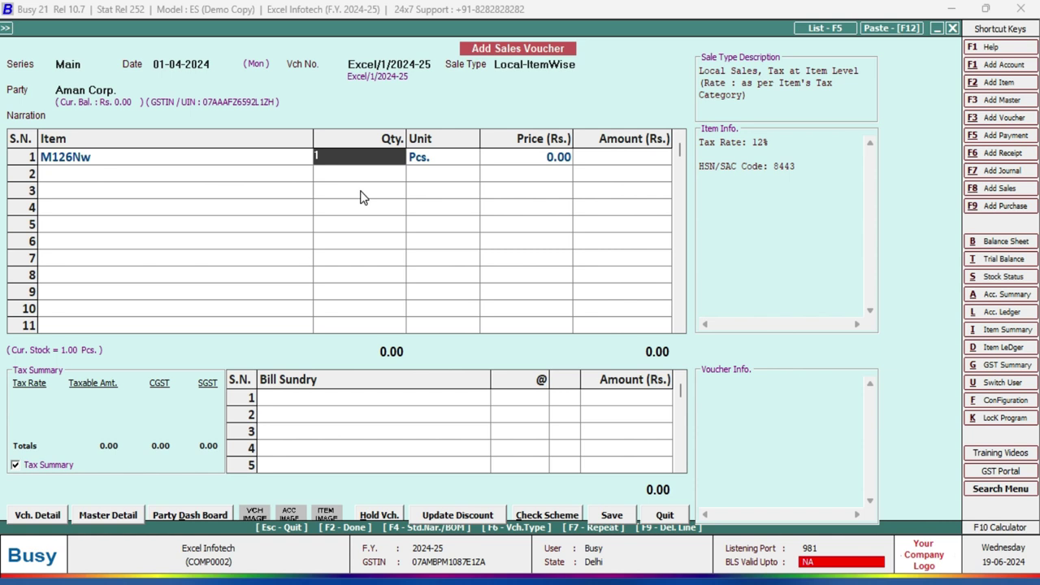
text(1)
key(Return)
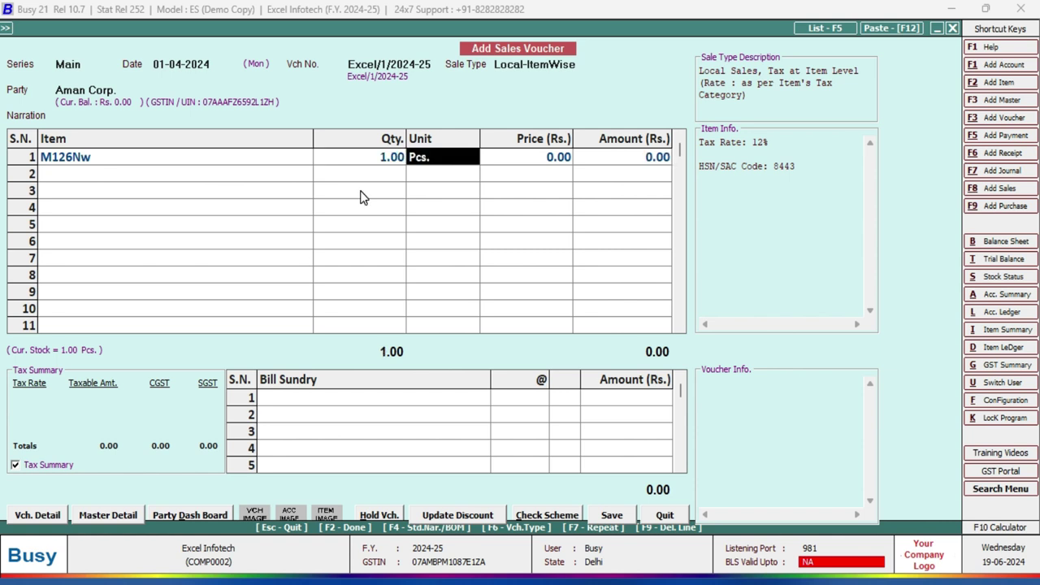
key(Return)
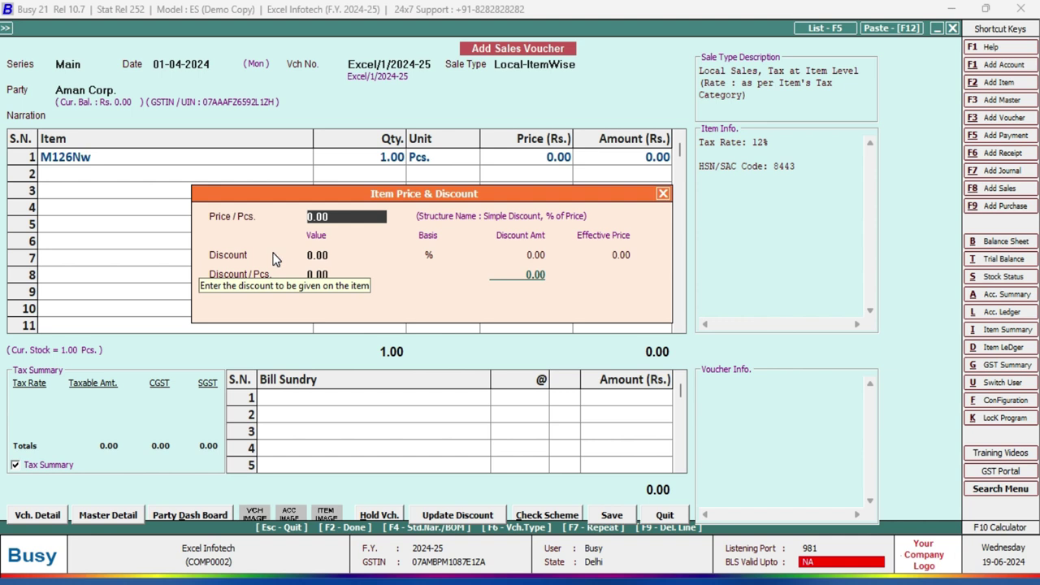
- Price M126Nw at 30,000 per piece with a 500 per-piece discount, giving 29,500.00
text(30000)
key(Return)
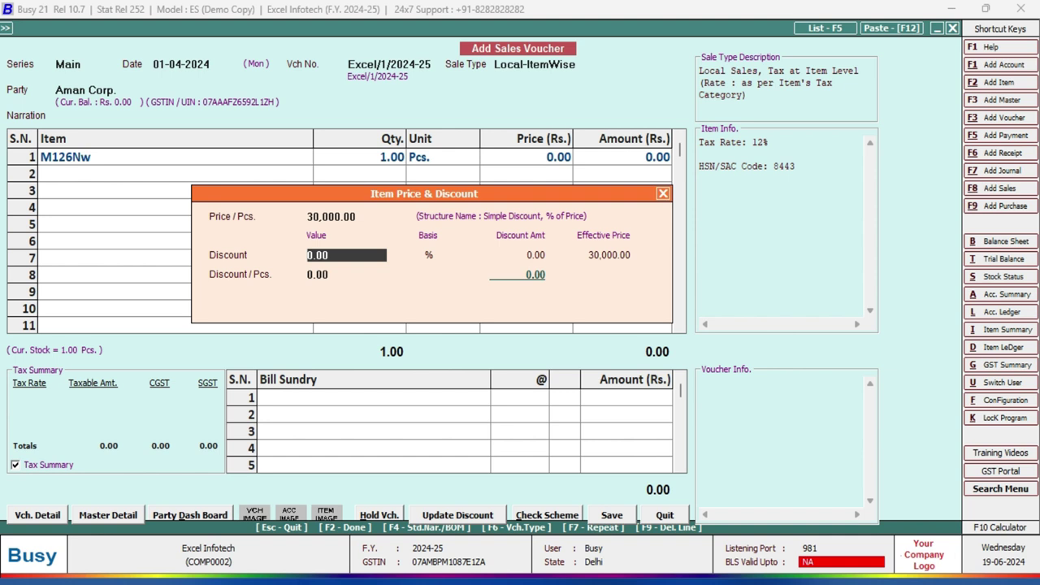
text(1)
key(BackSpace)
key(Return)
text(500)
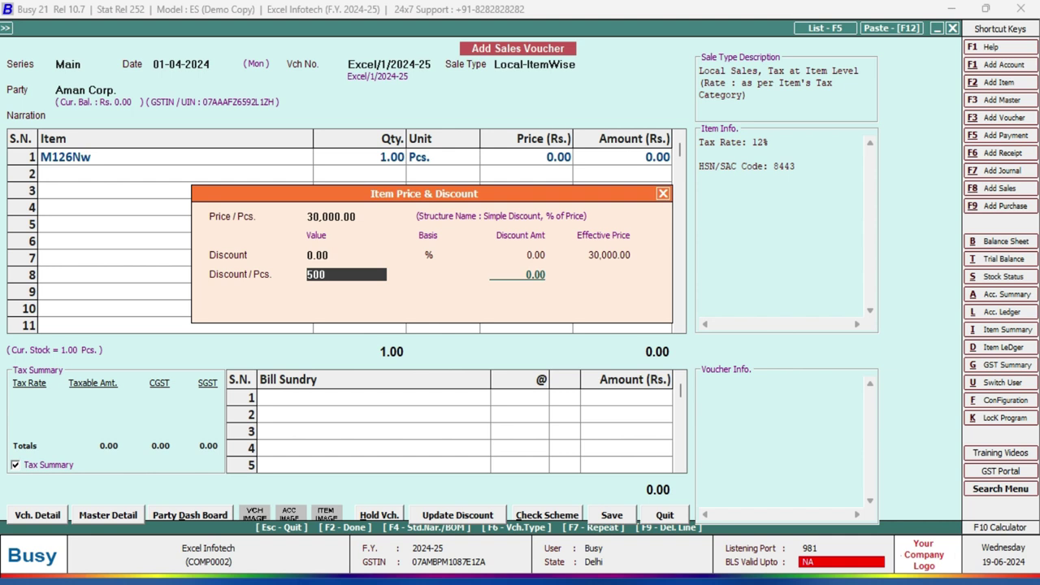
key(Return)
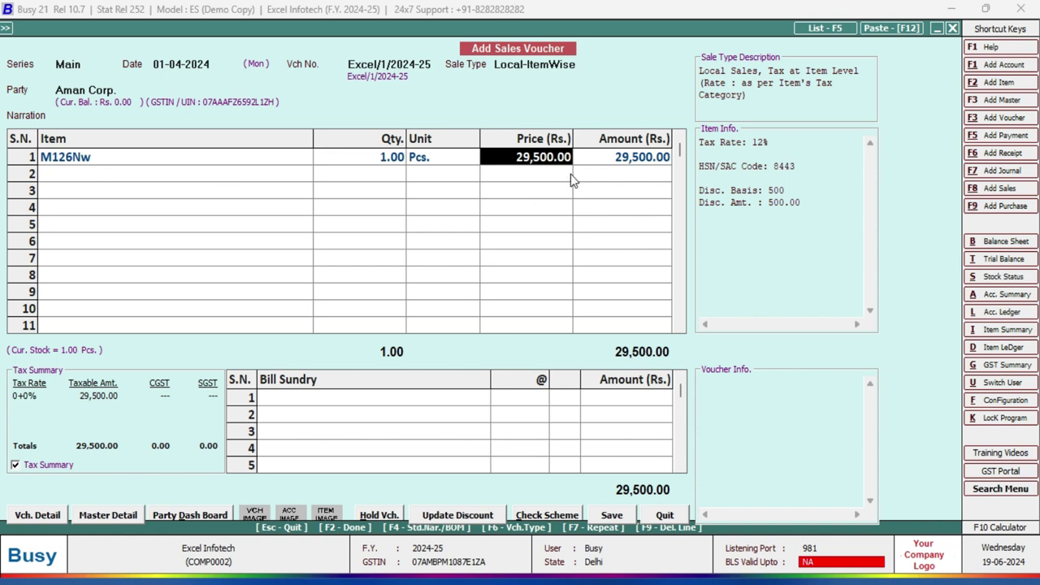
- Accept 12% item-wise GST (6% CGST, 6% SGST), raising the line to 33,040.00
key(Return)
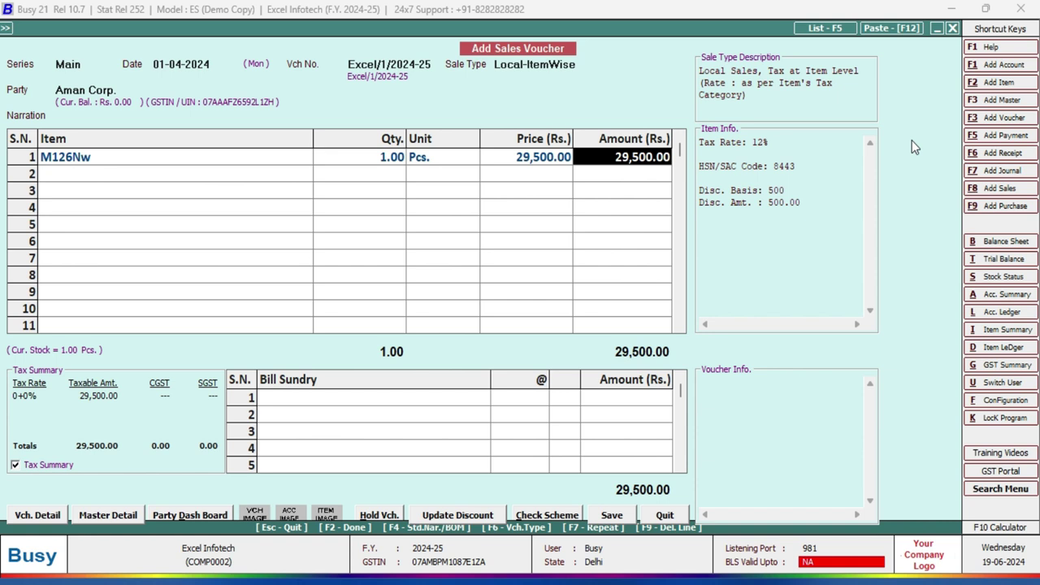
key(Return)
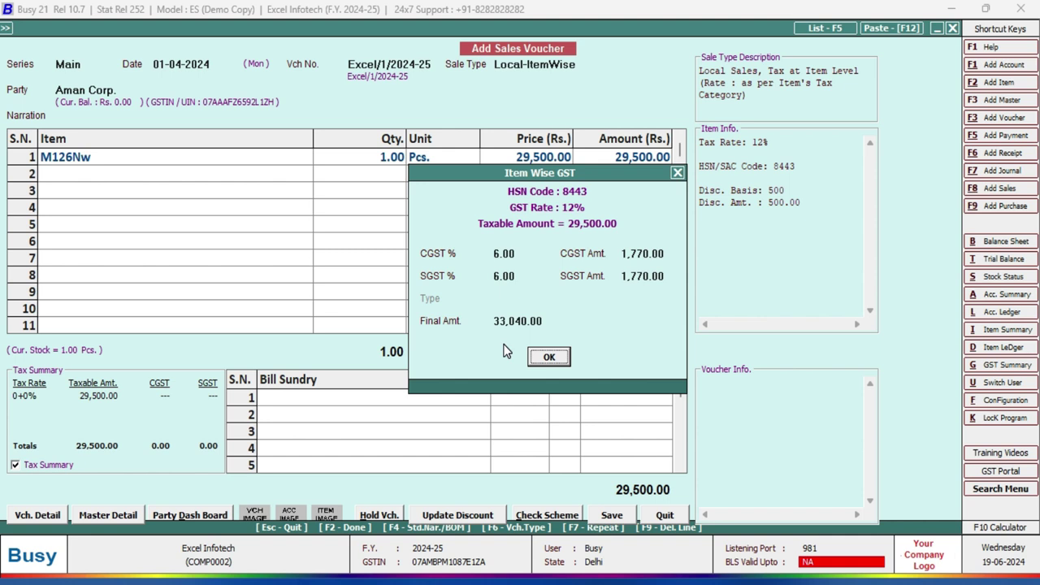
click(553, 357)
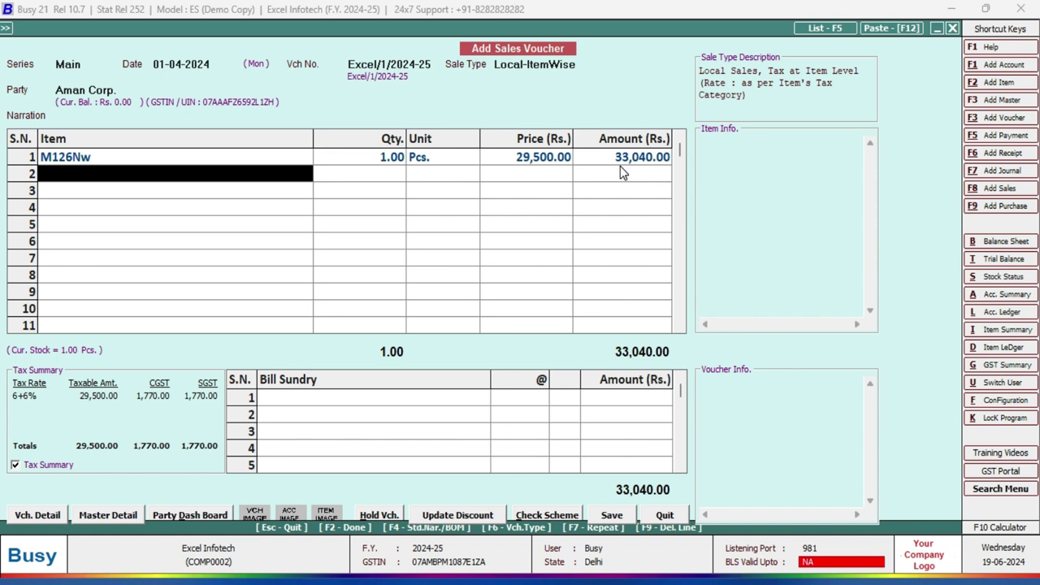
click(291, 404)
click(291, 405)
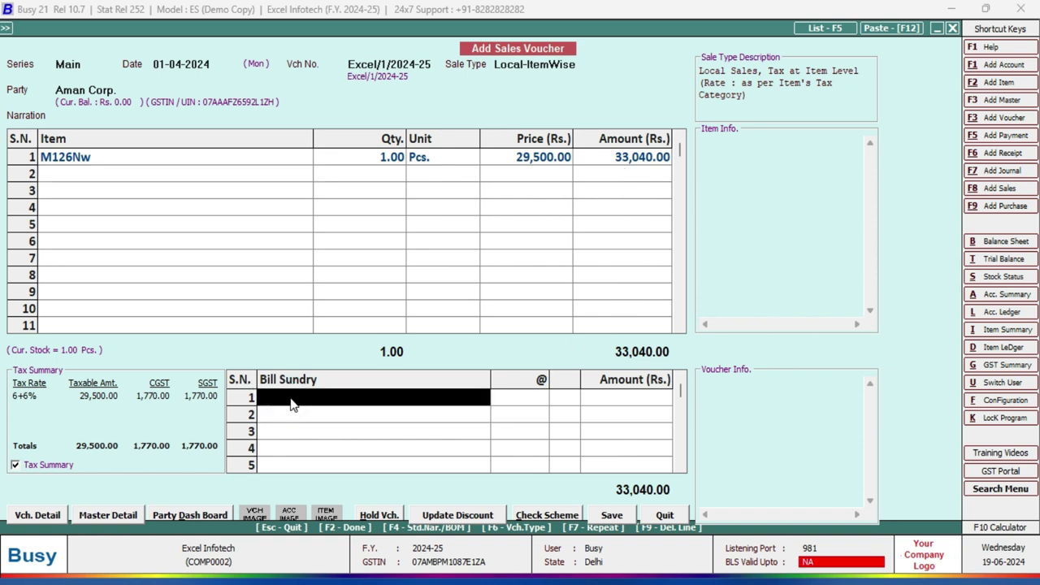
- Finish the voucher to show Aman Corp.'s 33,040.00 Dr bill-by-bill adjustment
click(291, 398)
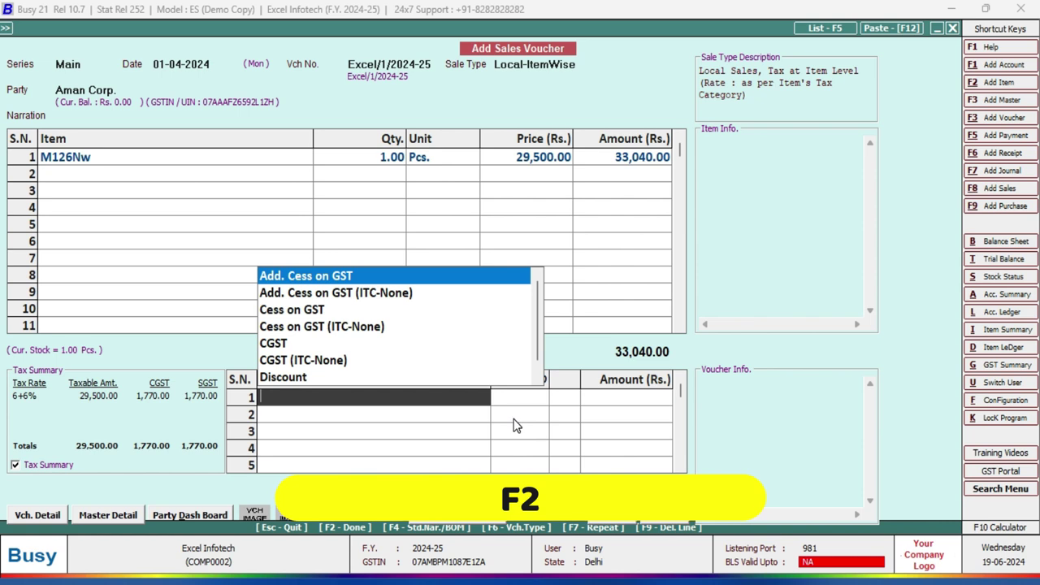
key(F2)
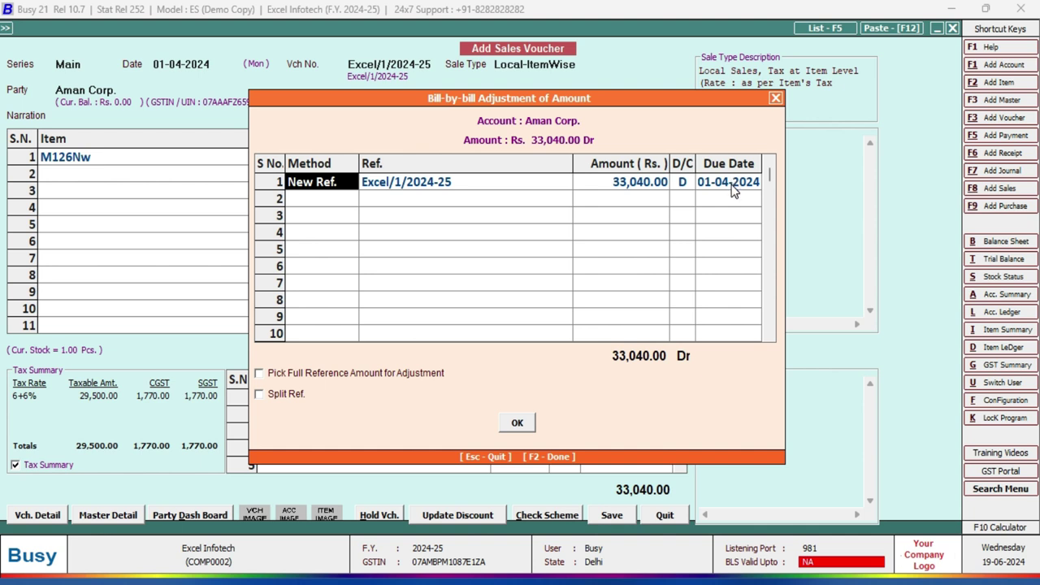
- Accept the new-reference adjustment and save the 33,040.00 sales voucher
click(517, 422)
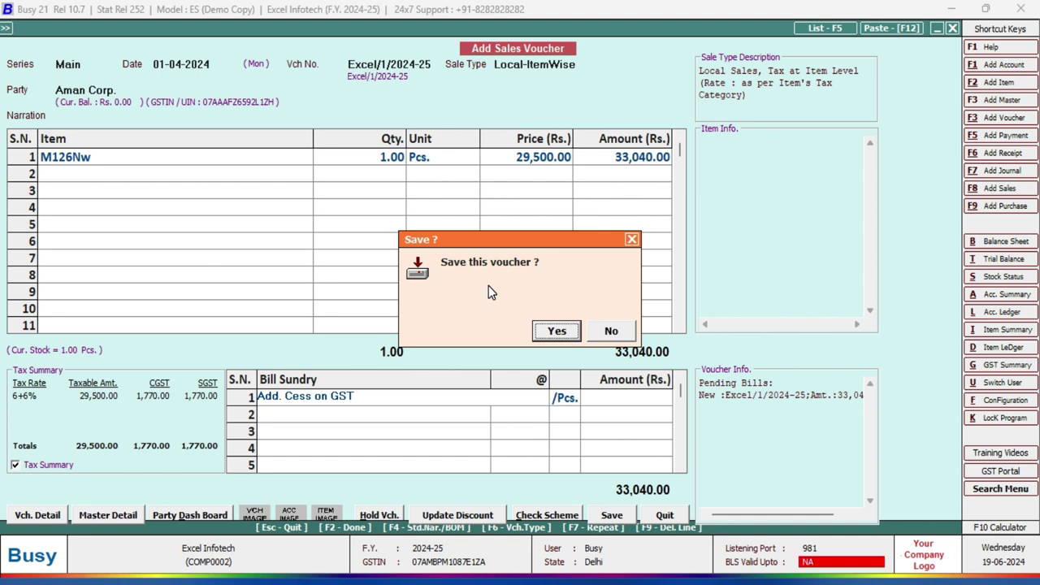
click(558, 332)
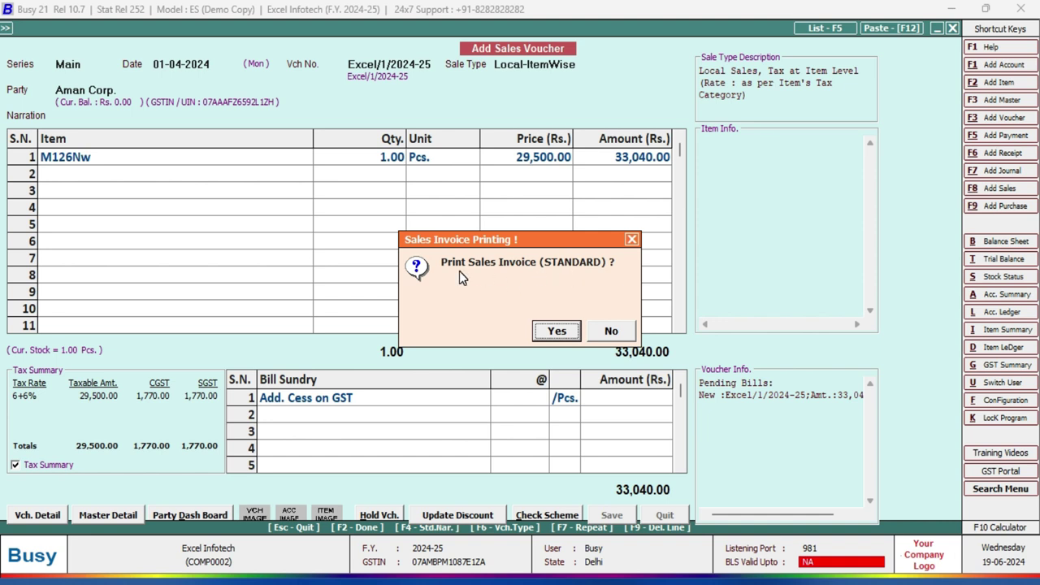
- Print the sales invoice in the STANDARD format with 1 copy and request a preview
click(558, 332)
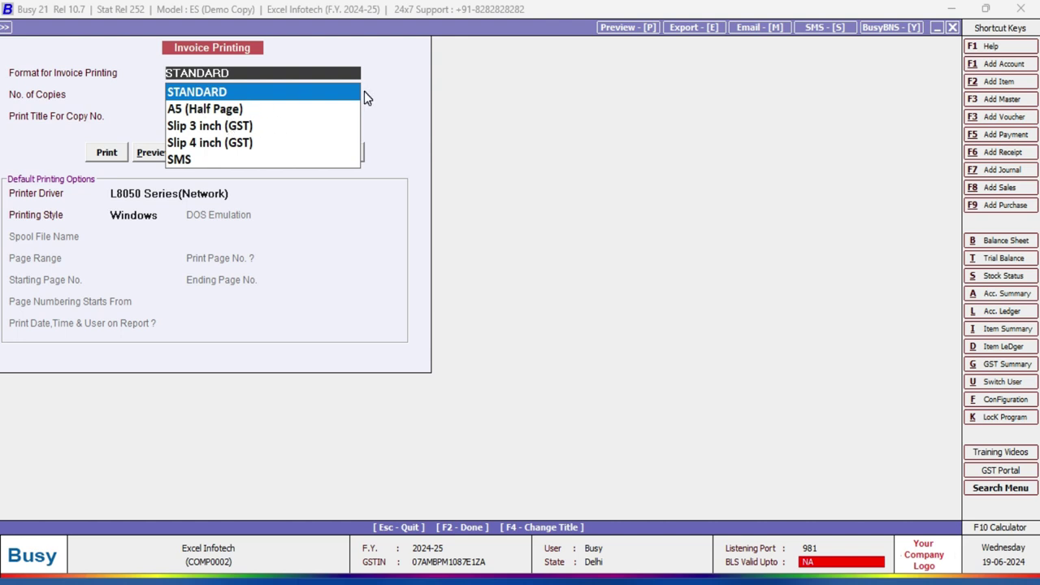
key(Return)
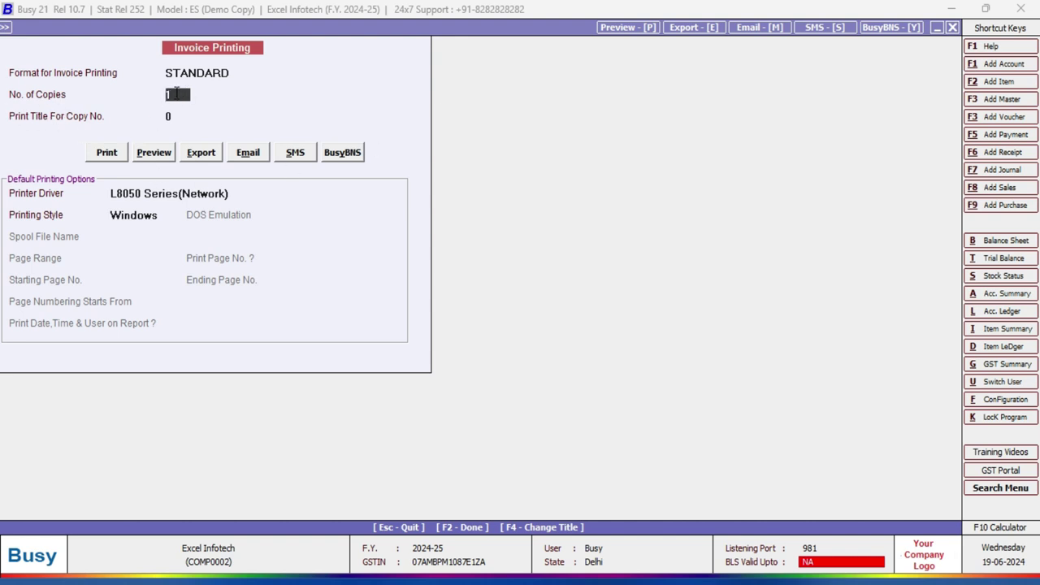
click(152, 158)
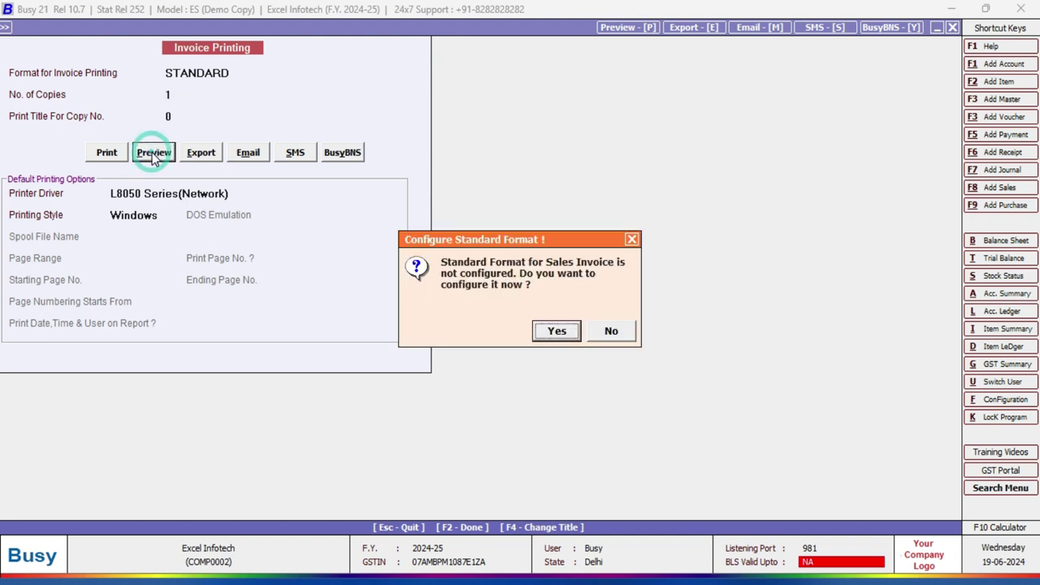
- Configure and save the Standard sales invoice format to preview Tax Invoice Excel/1/2024-25
click(557, 333)
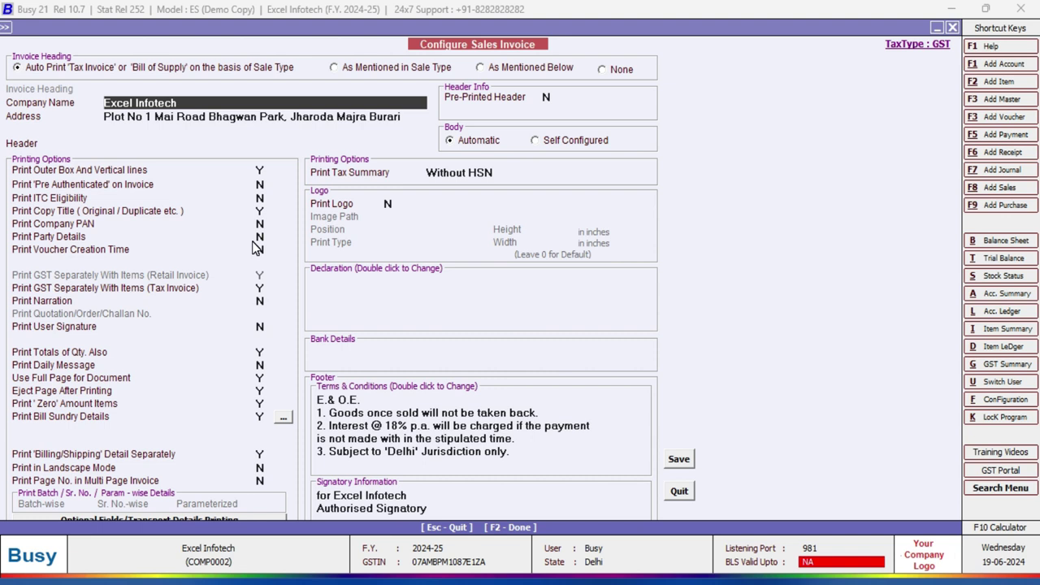
click(680, 461)
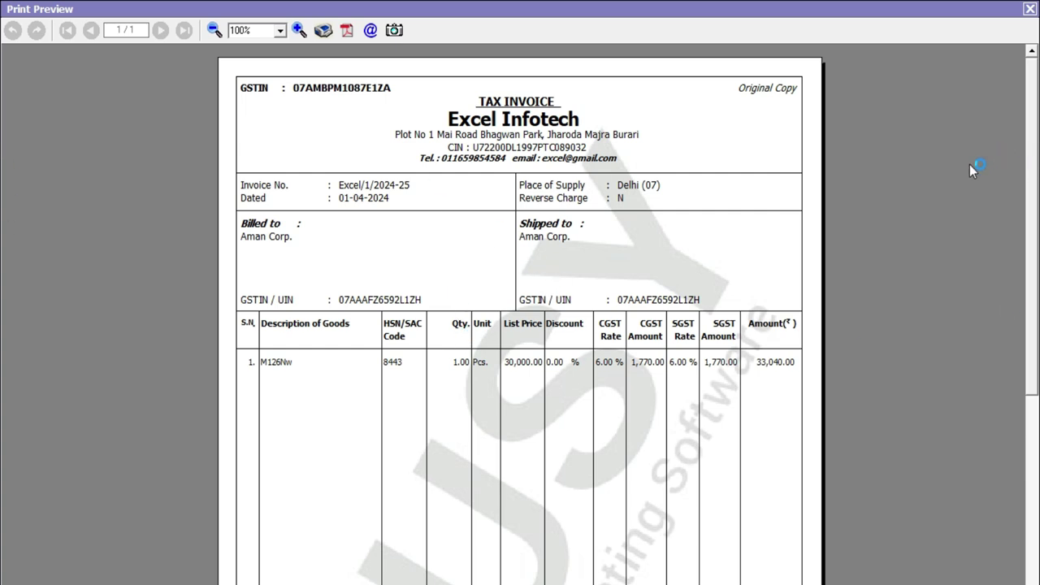
- Zoom the Tax Invoice print preview in to 110%
click(299, 30)
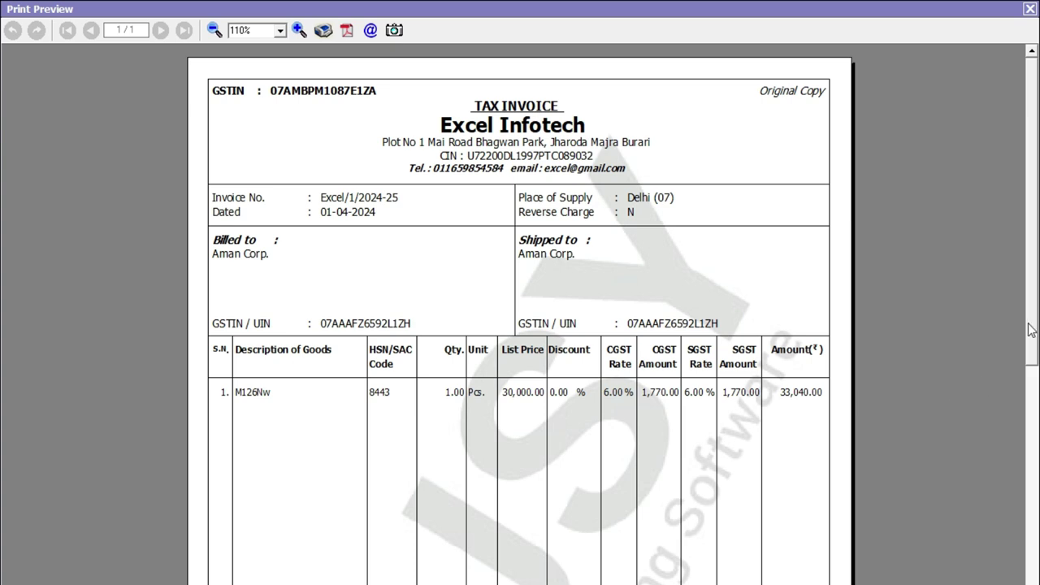
- Scroll through the tax invoice preview, then close it to reach blank voucher Excel/2/2024-25
drag(1031, 325, 1033, 536)
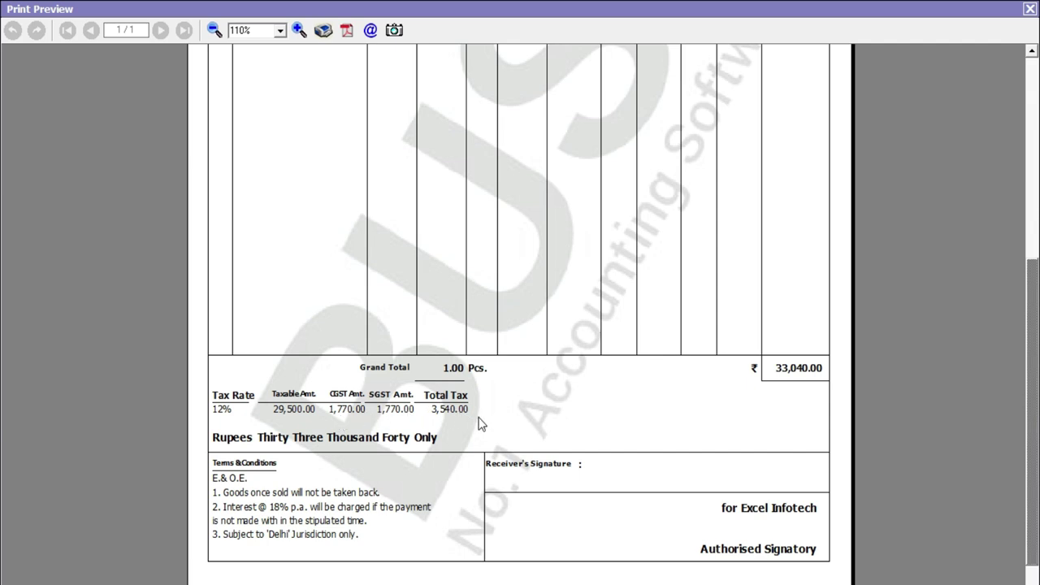
scroll(1021, 367, up, 5)
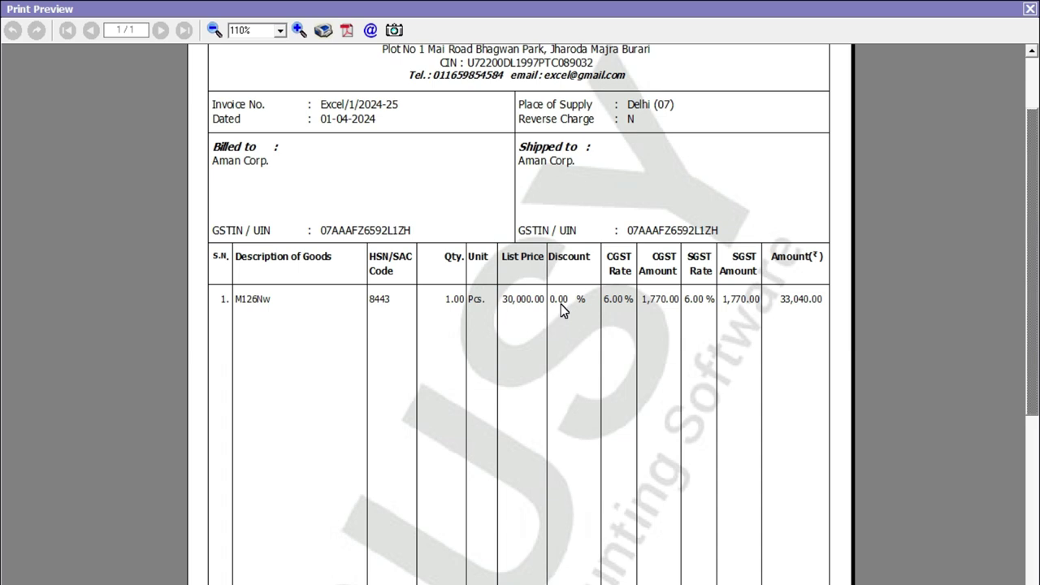
key(Escape)
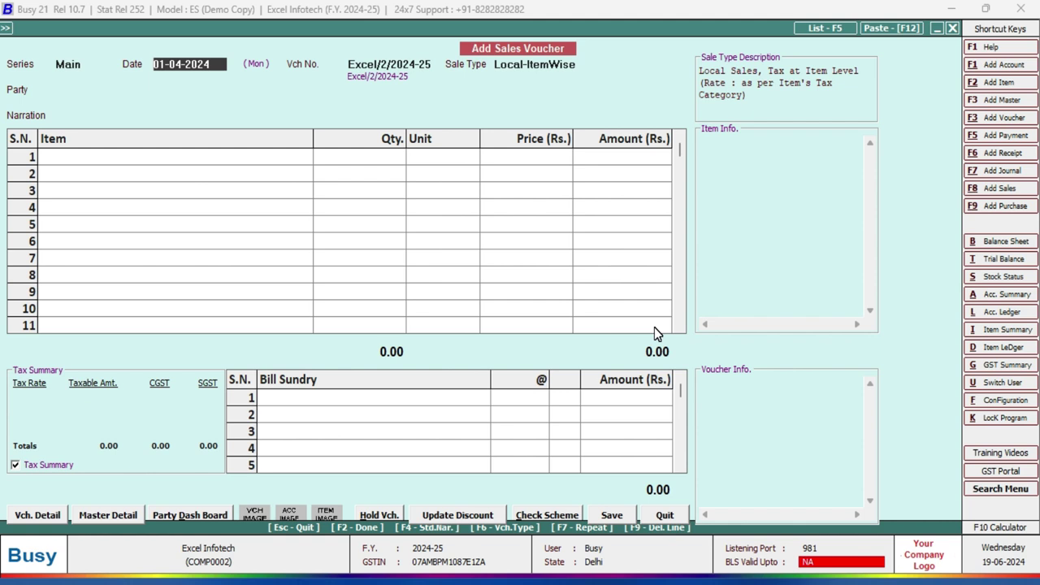
- Quit the blank voucher and start a fresh Add Sales Voucher from the Transactions menu
key(Escape)
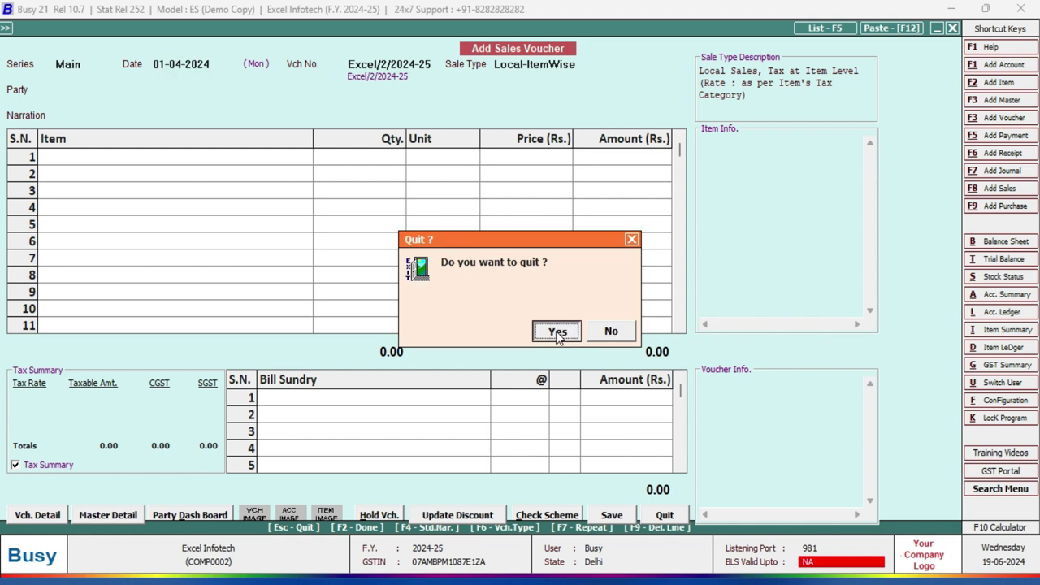
click(557, 330)
key(Escape)
key(Escape)
click(179, 26)
click(176, 45)
click(203, 57)
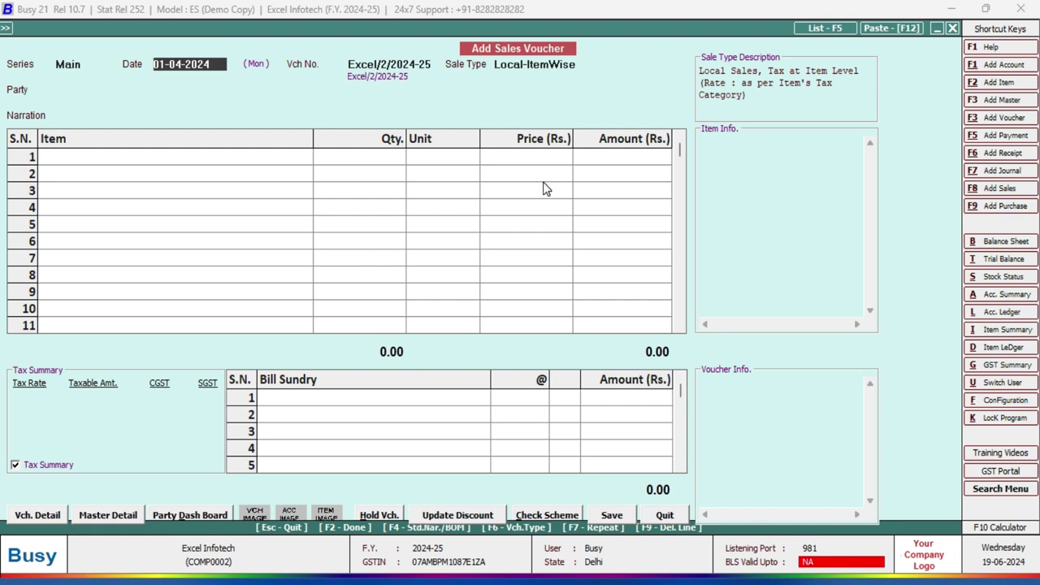
- Keep date 01-04-2024 and set the sale type to Central-ItemWise
key(Return)
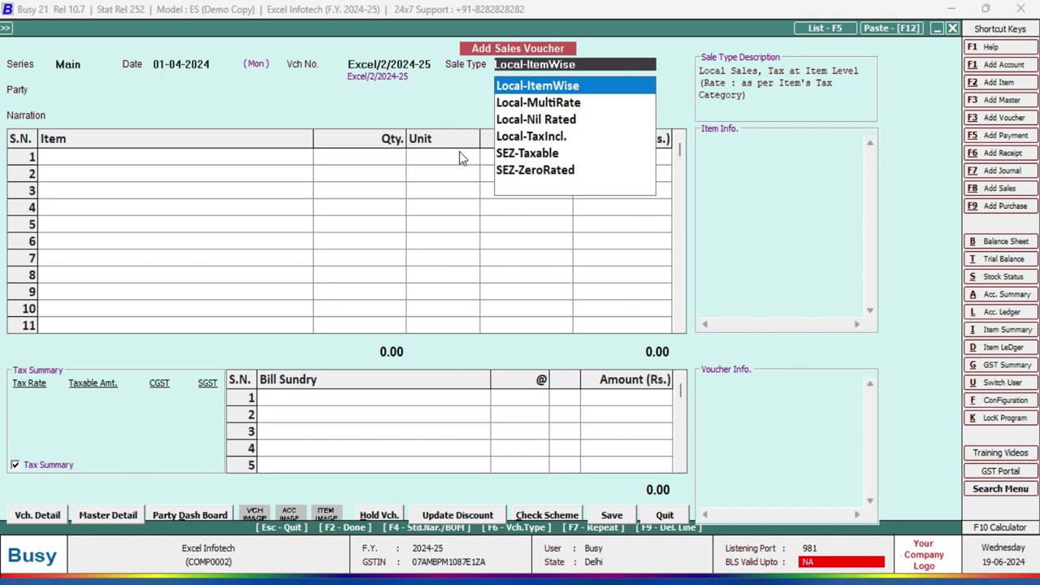
text(c)
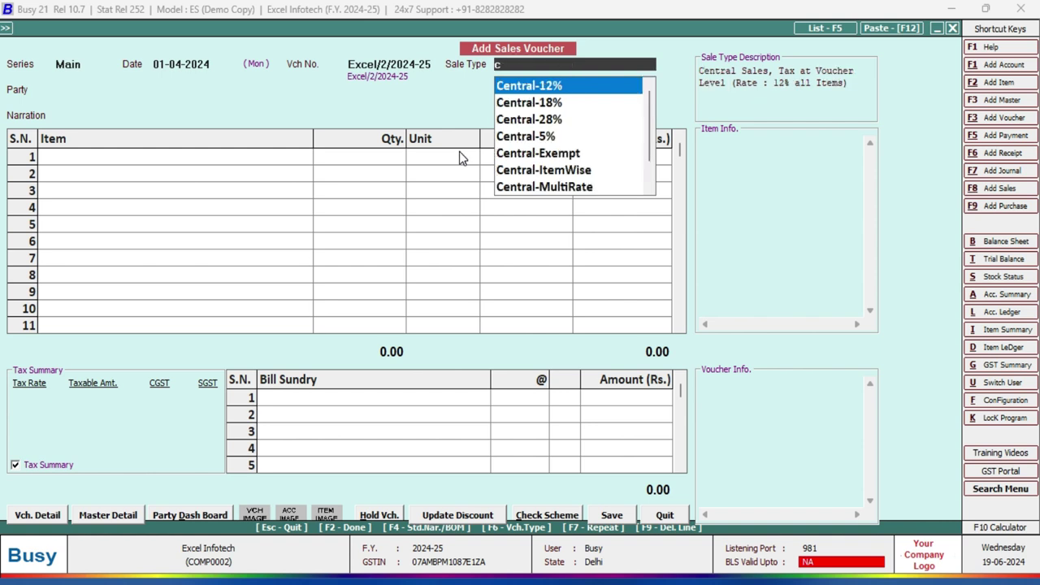
key(Down)
key(Down)
key(Down)
key(Down)
key(Down)
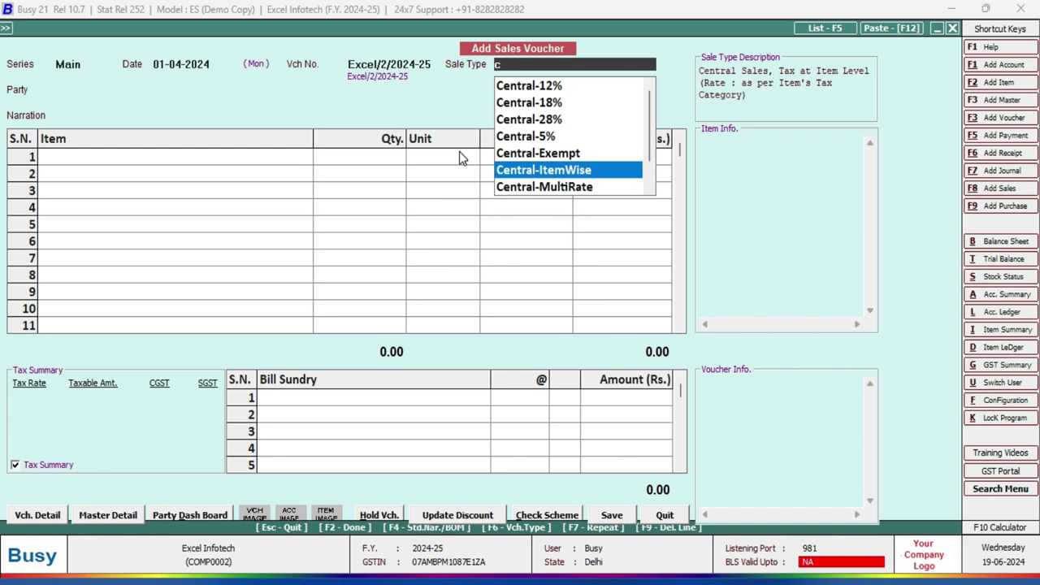
key(Return)
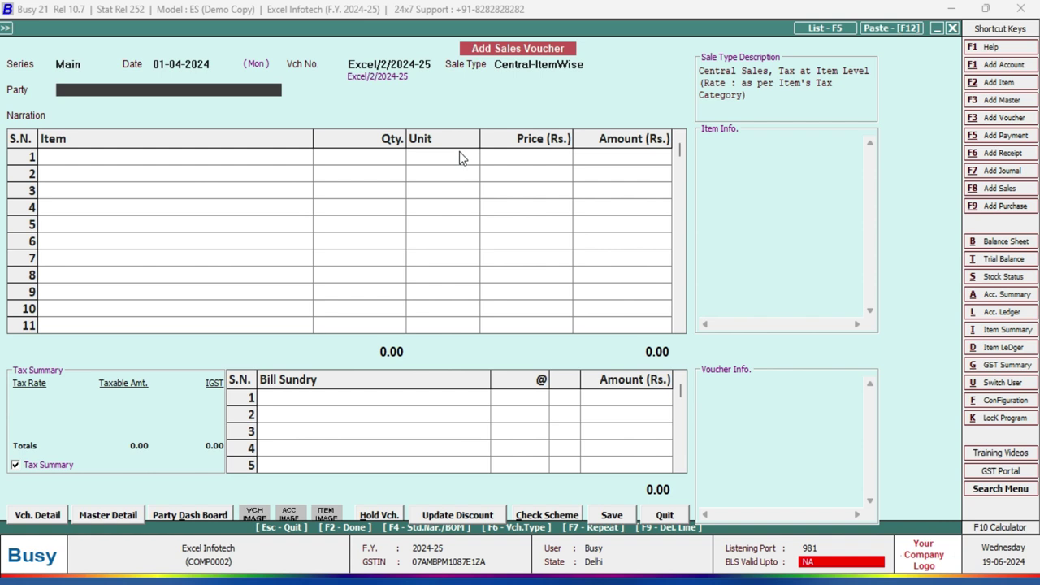
- Create a new party account named Krishna Ind in the Sundry Debtors group
key(F3)
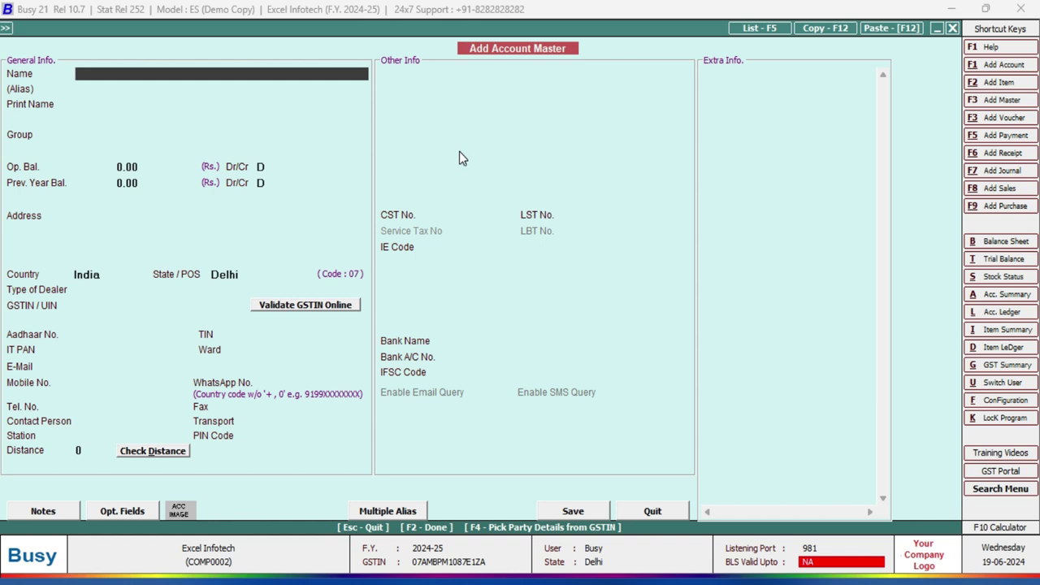
text(Krishna Ind)
key(Return)
key(Return)
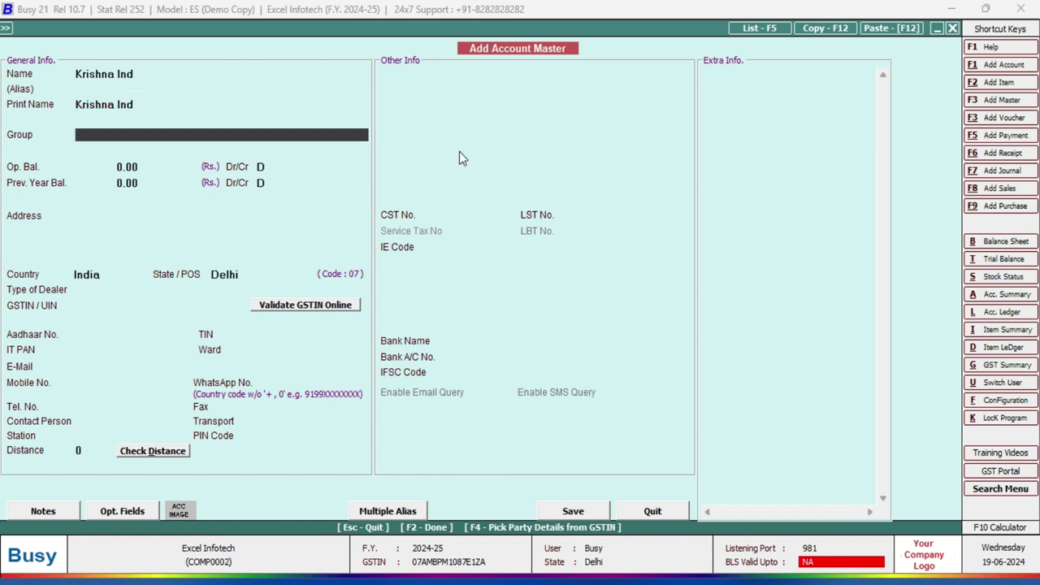
text(s)
key(Down)
key(Down)
text(un)
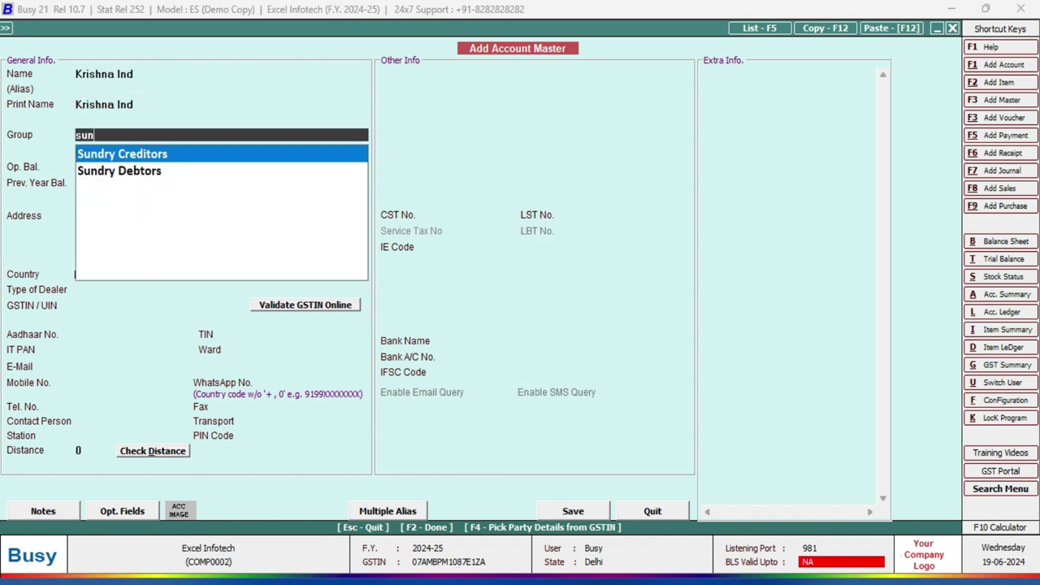
key(Down)
key(Return)
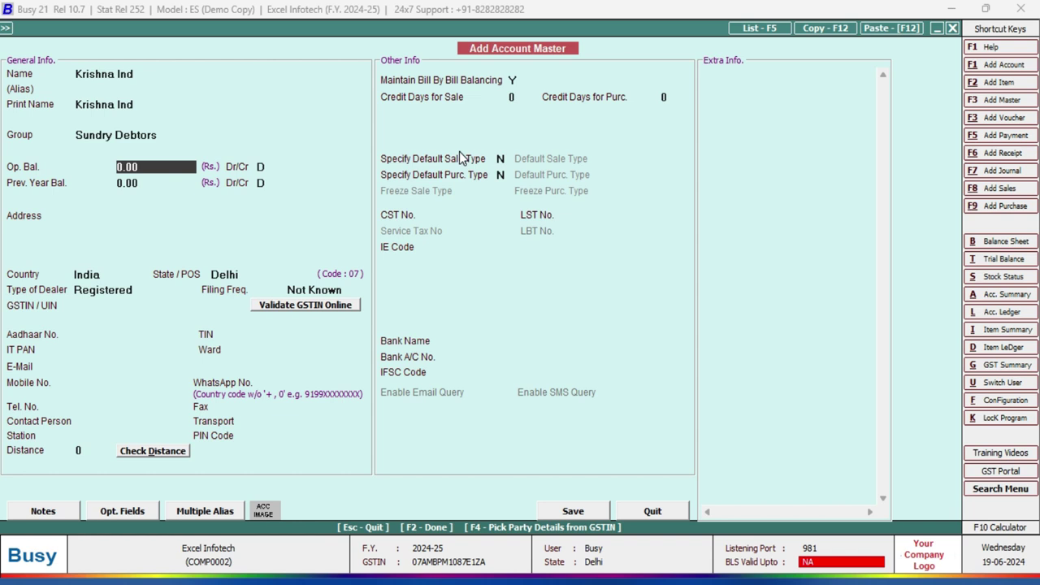
- Keep a zero debit opening balance and set the party's state to Goa
key(Return)
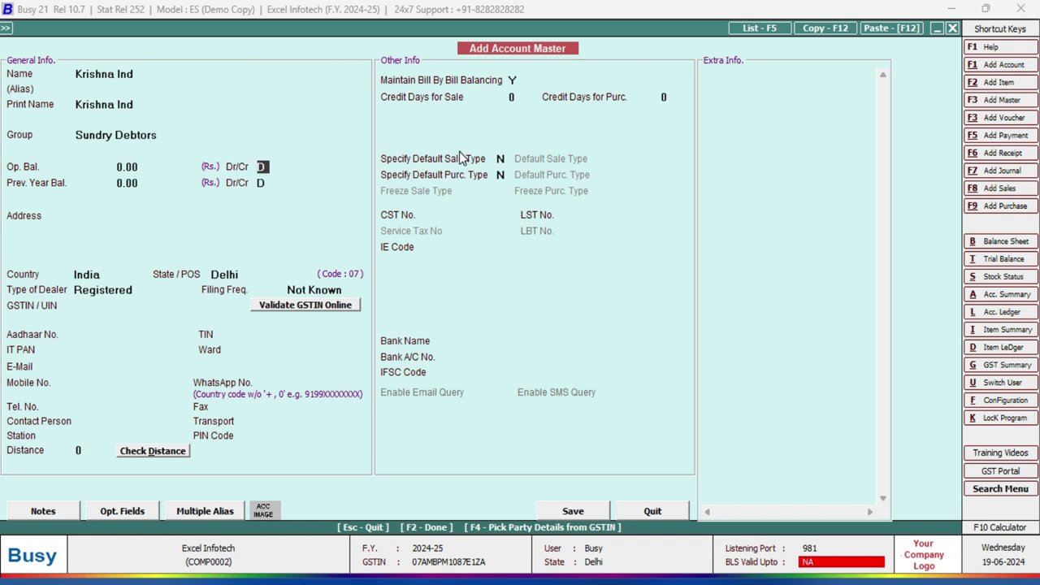
key(Return)
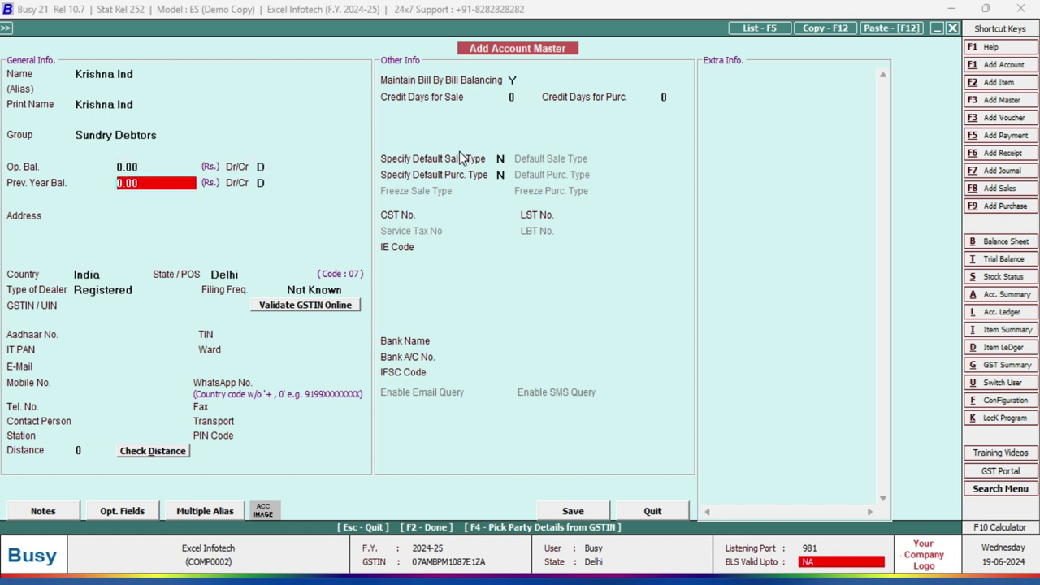
key(Return)
key(Return)
key(Return)
key(Return)
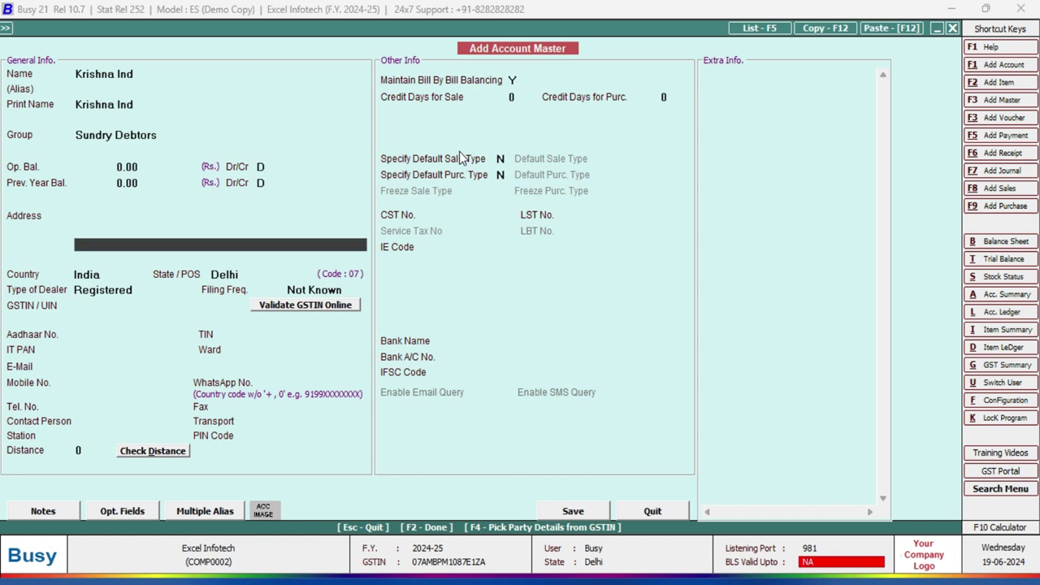
key(Return)
key(Return)
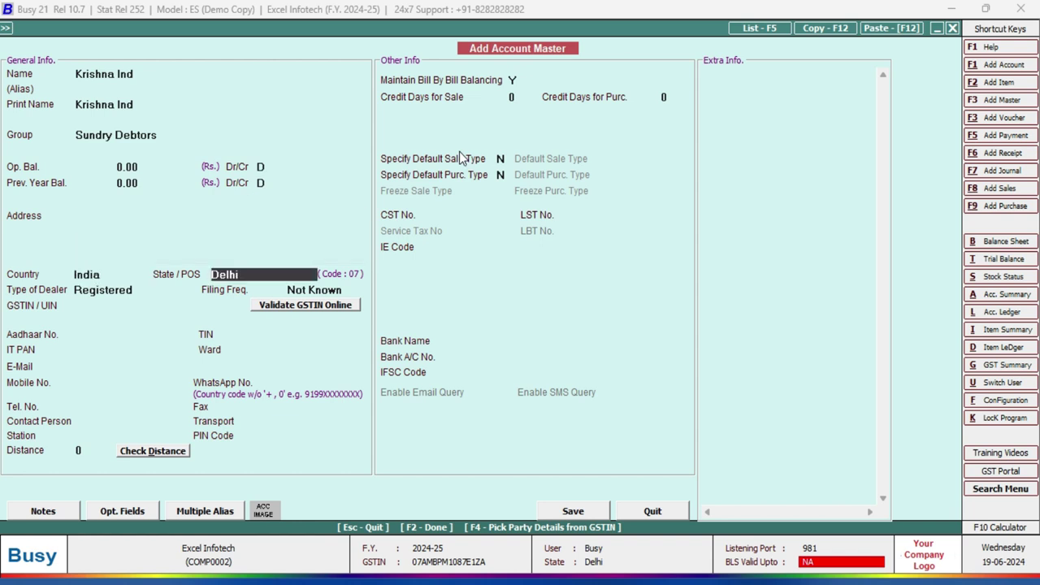
text(g)
key(Return)
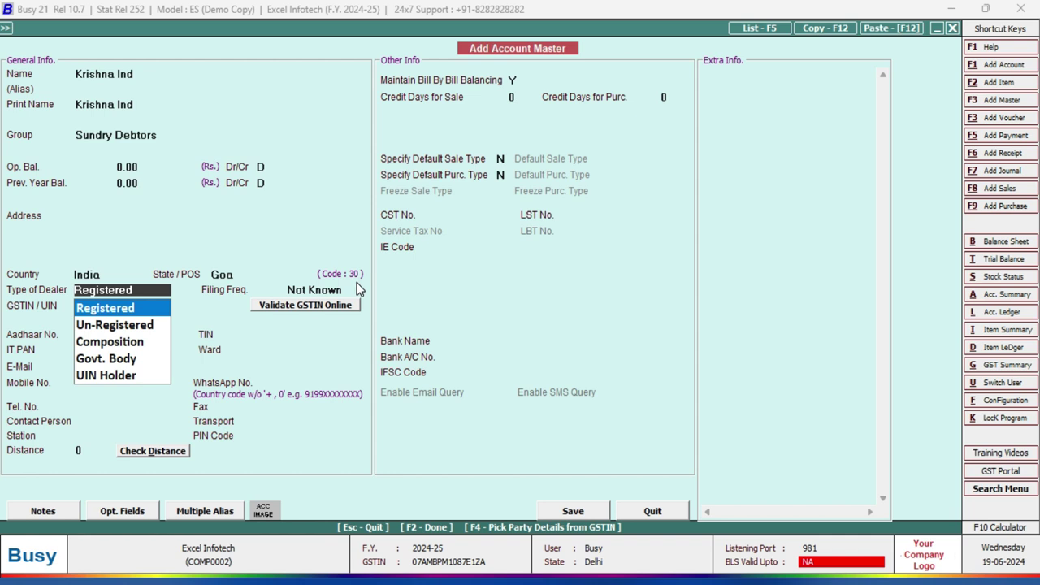
- Set Krishna Ind's dealer type to Un-Registered, leaving GSTIN, TIN, PAN and e-mail blank
key(Down)
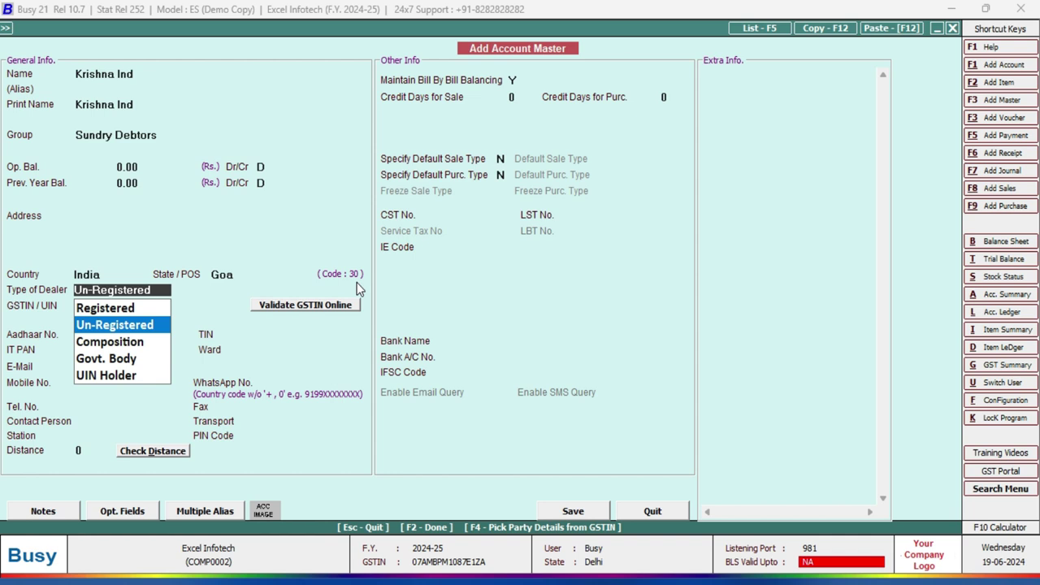
key(Return)
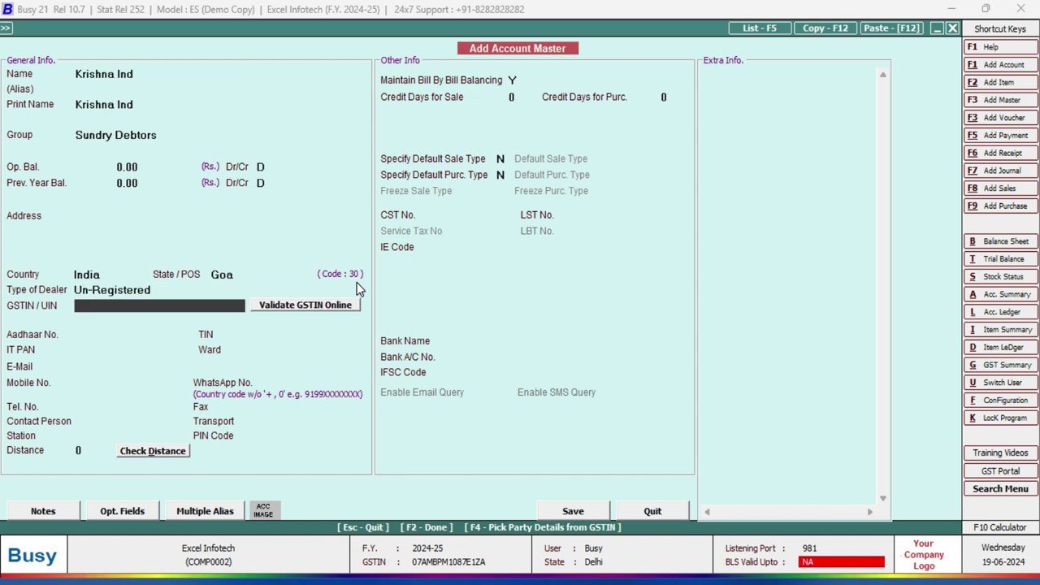
key(Return)
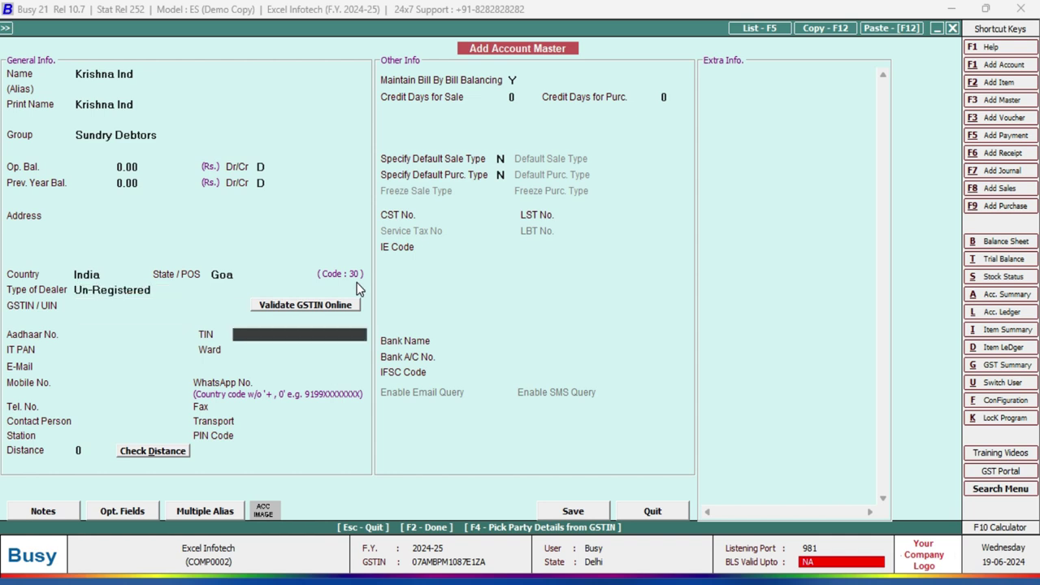
key(Return)
key(Return)
key(Return)
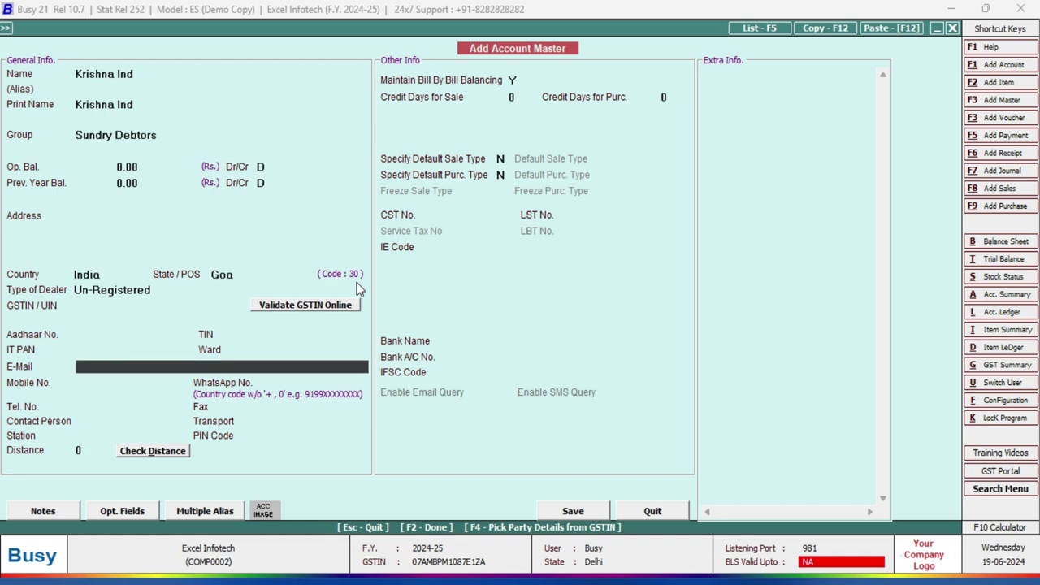
key(Return)
key(Return)
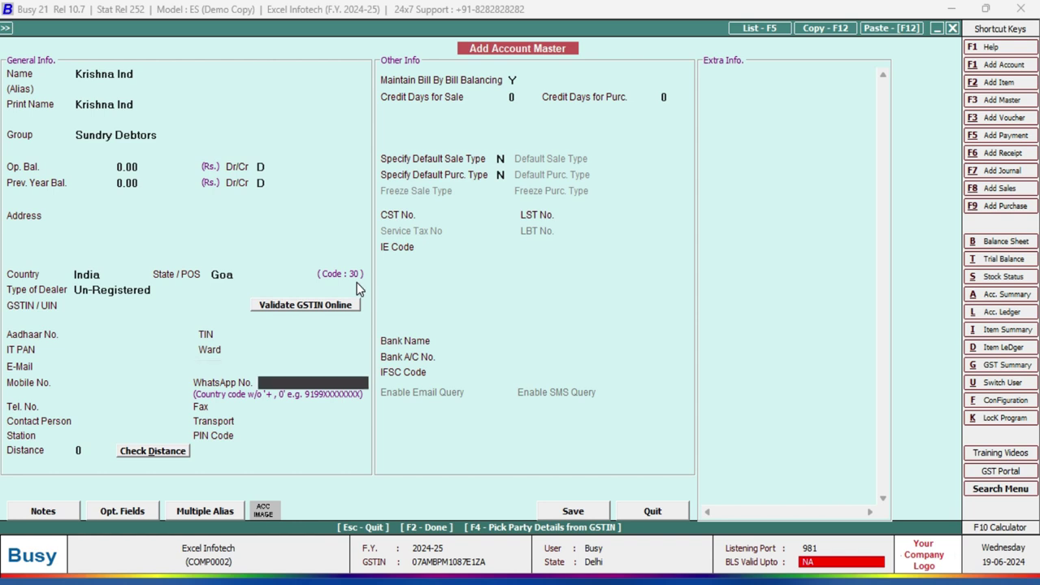
key(Return)
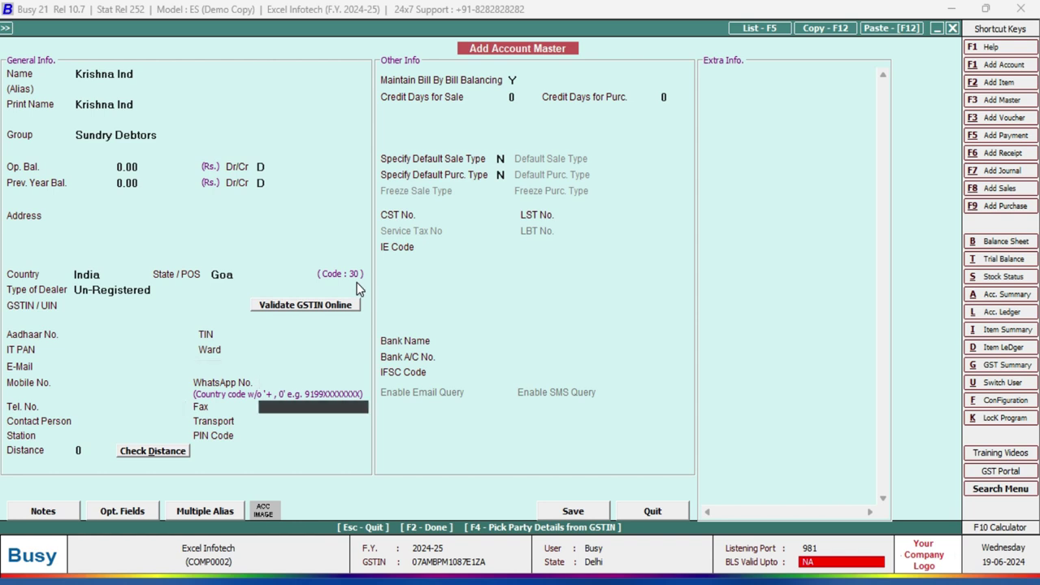
- Save the Krishna Ind account so it becomes the voucher's party
key(F2)
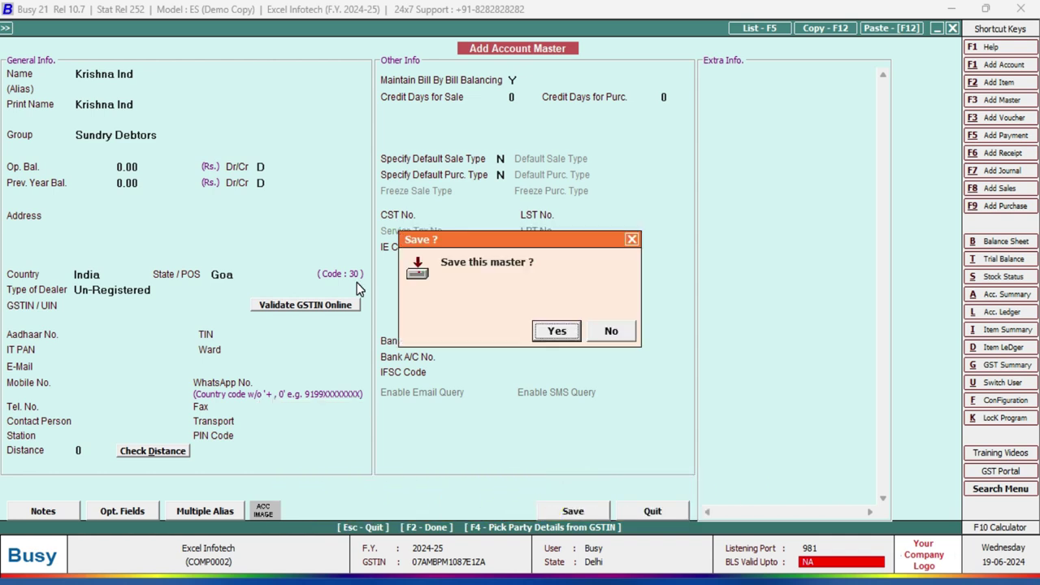
key(Return)
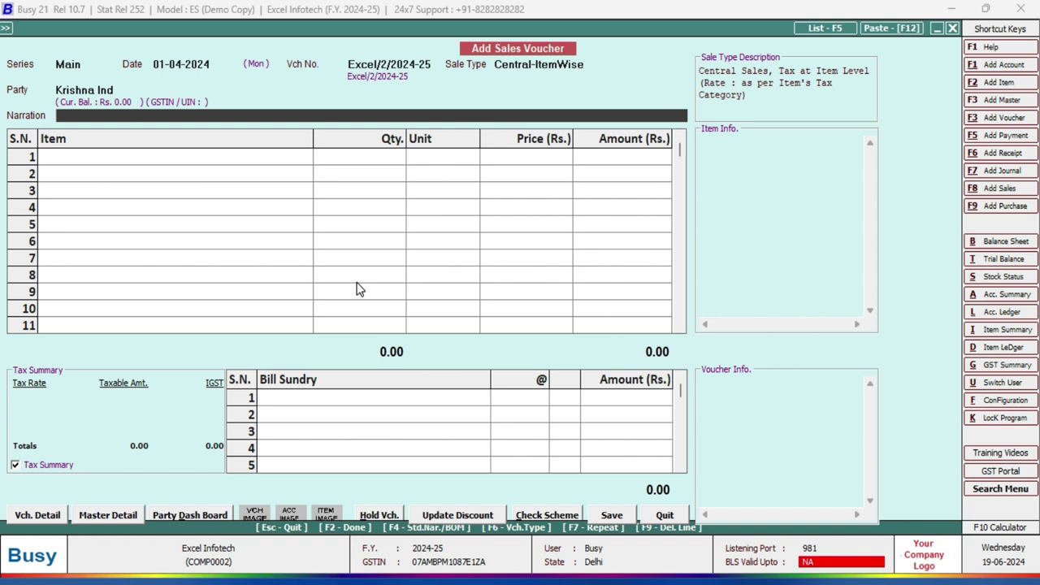
key(Return)
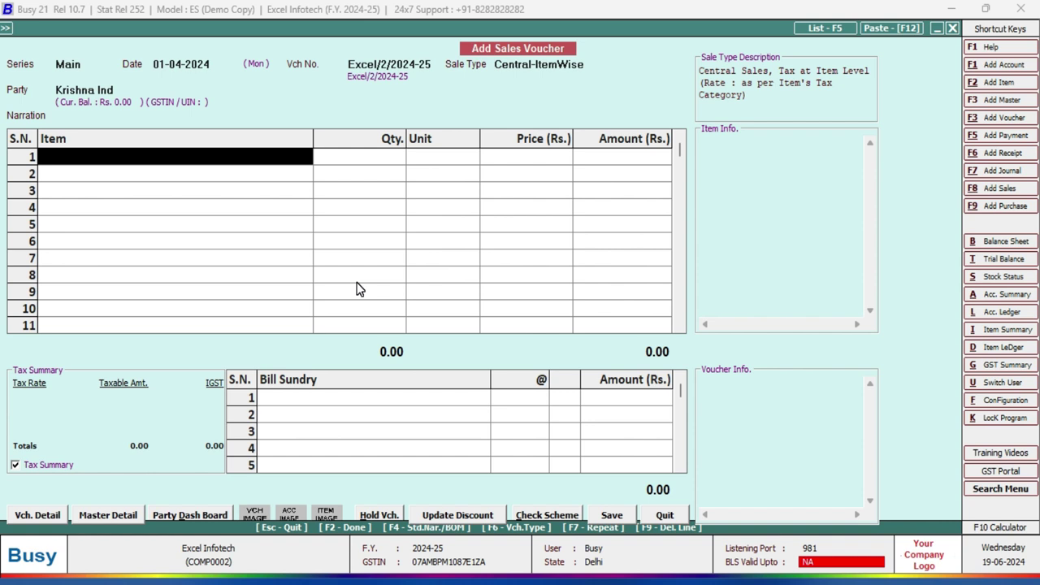
- From row 1's item list, open Add Item Master for a new stock item
key(Return)
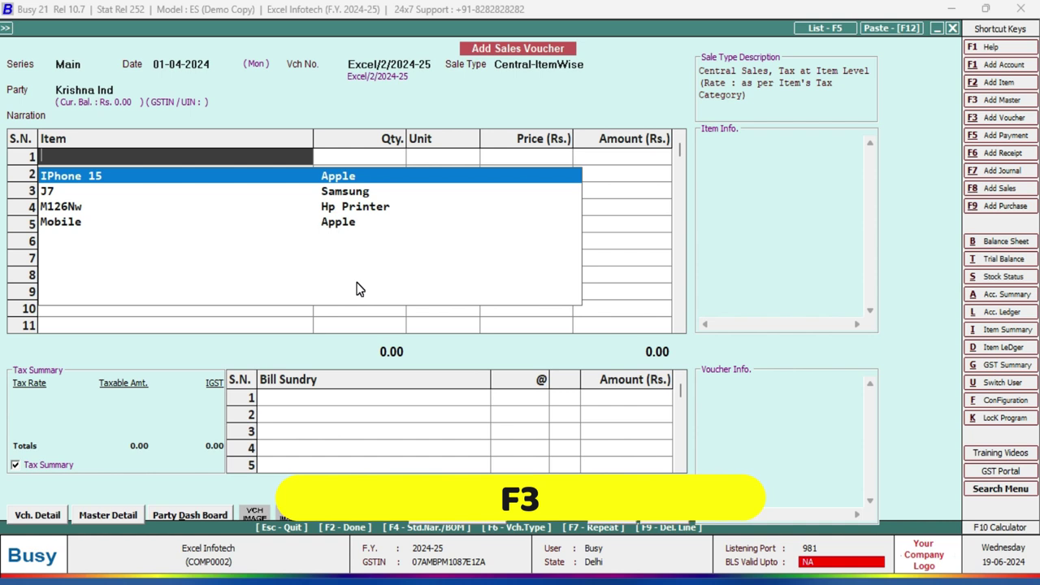
key(F3)
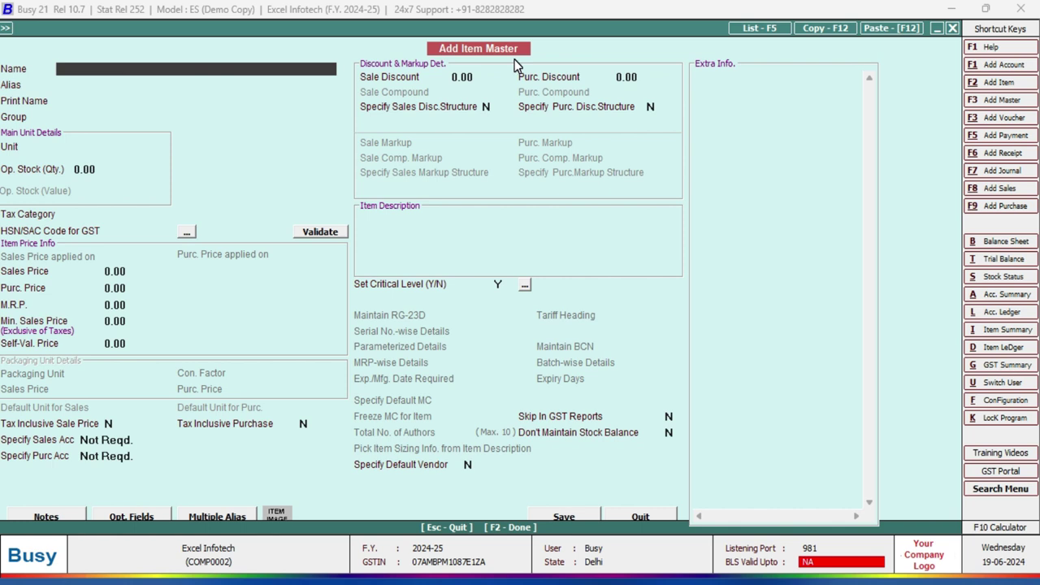
- Name the new item Mouse and open Add Item Group Master for its group
text(Mouse)
key(Return)
key(Return)
key(Return)
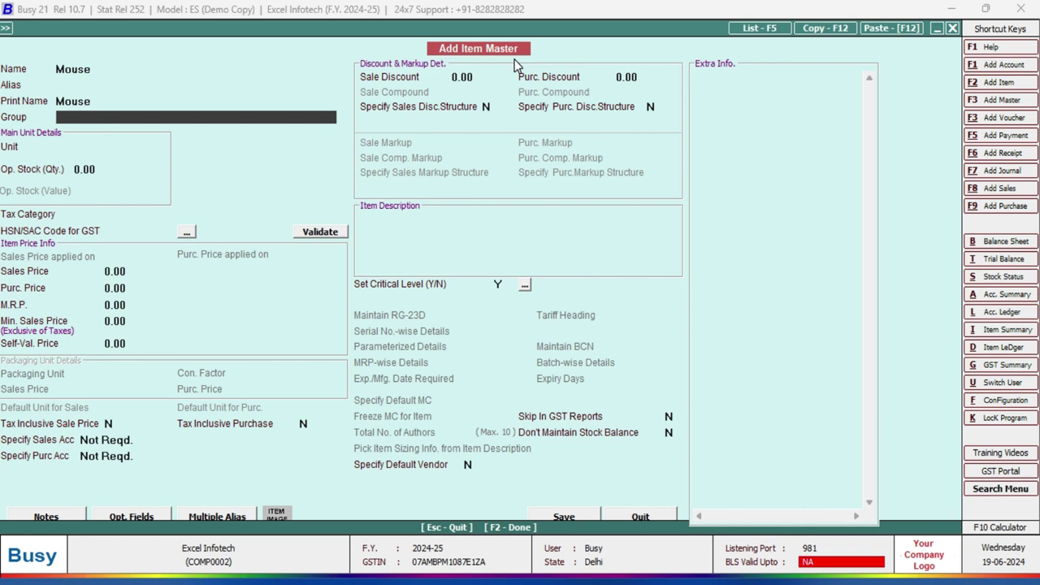
key(space)
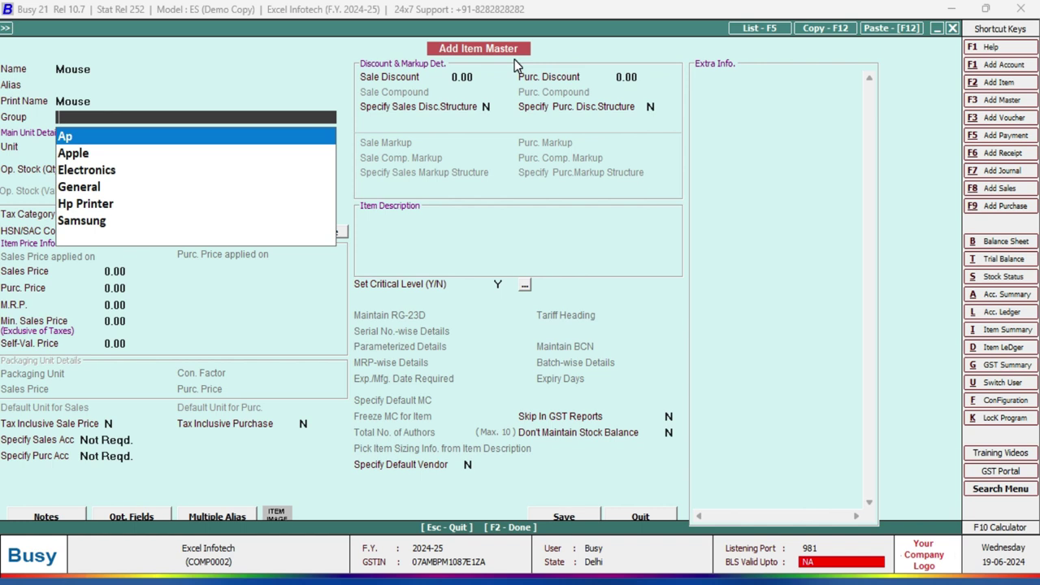
key(F3)
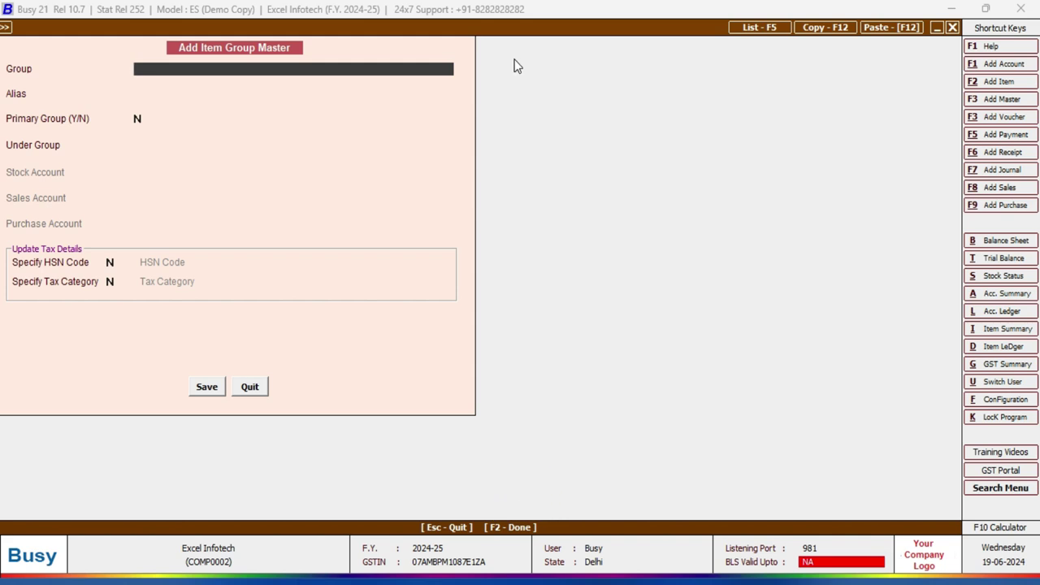
- Save a Logitech item group marked Primary (Y), with HSN and tax category left at N
text(Logitech)
key(Return)
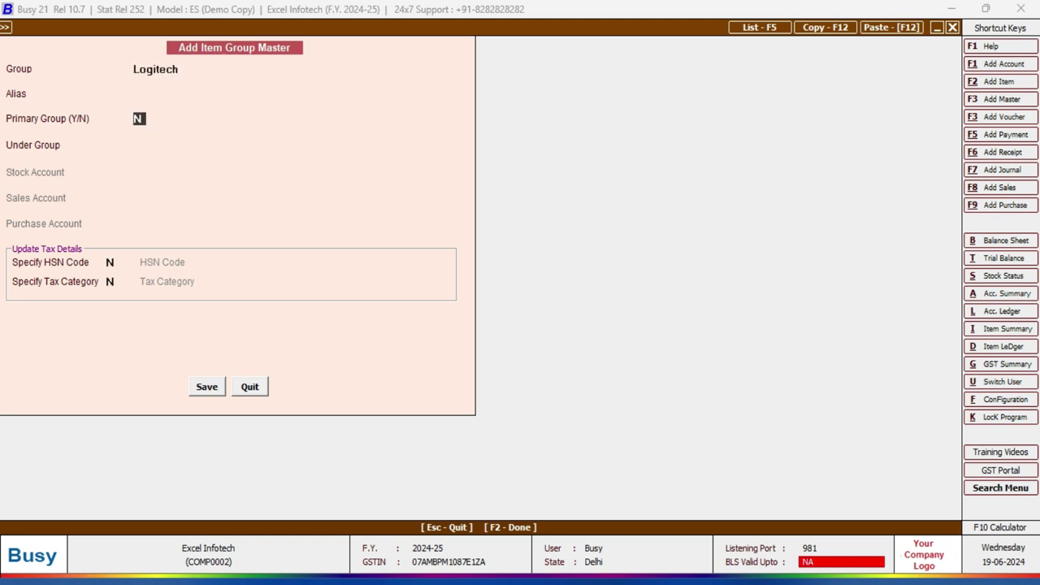
text(y)
key(Return)
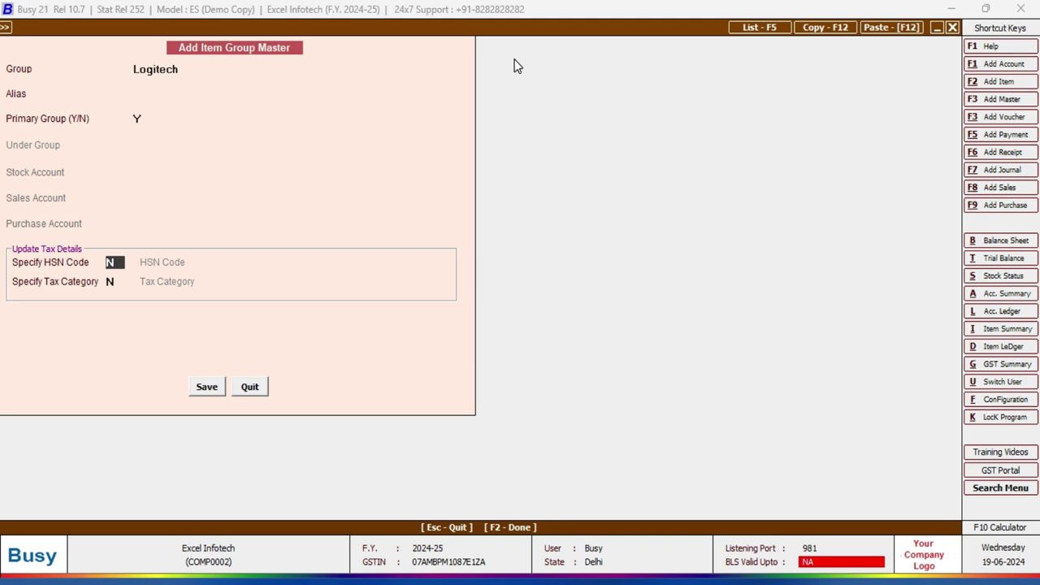
key(Return)
key(Return)
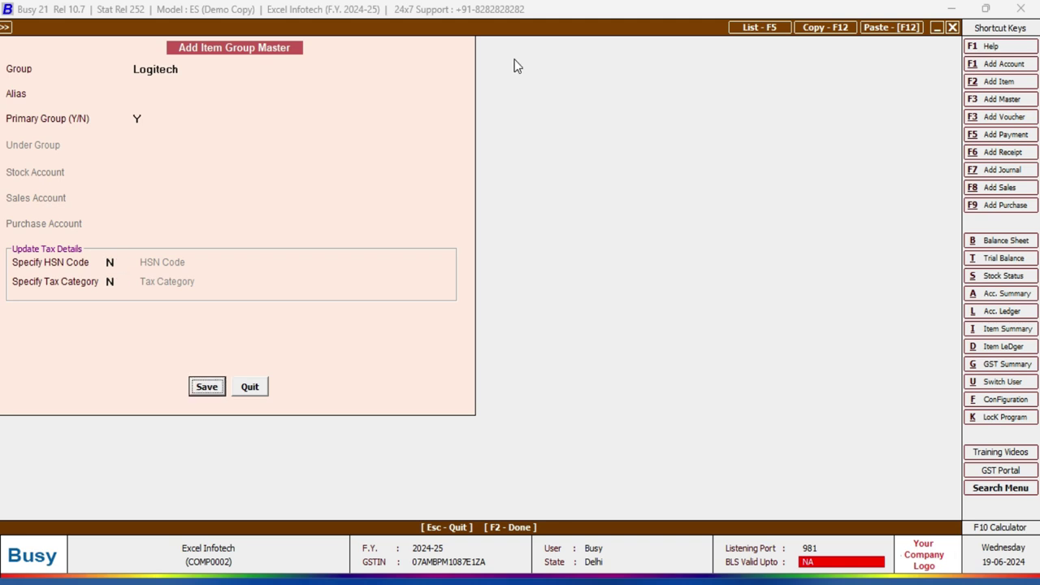
key(Return)
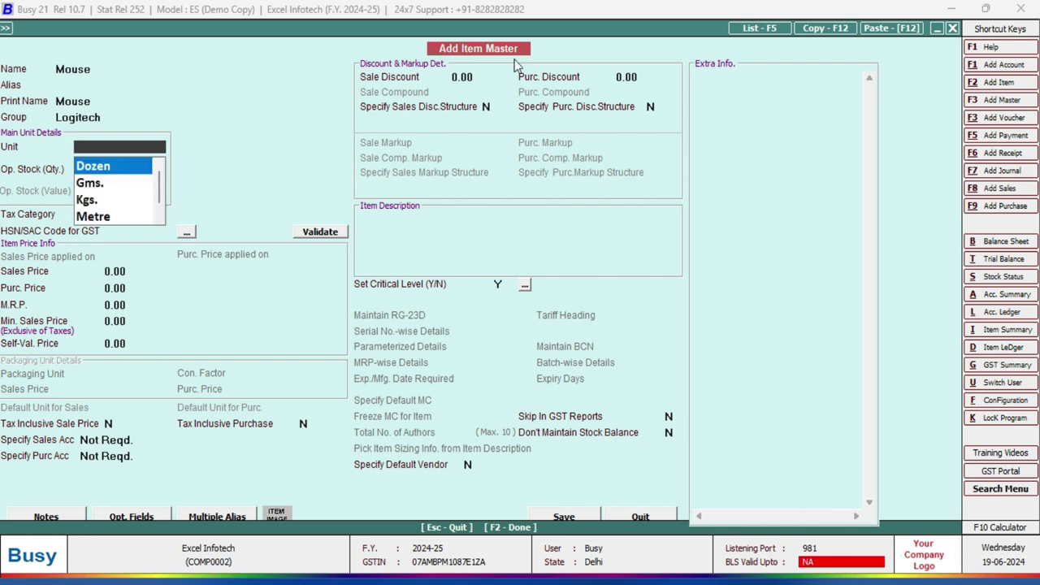
- Give the Mouse item unit Pcs., tax category GST 18% and HSN code 8518
text(p)
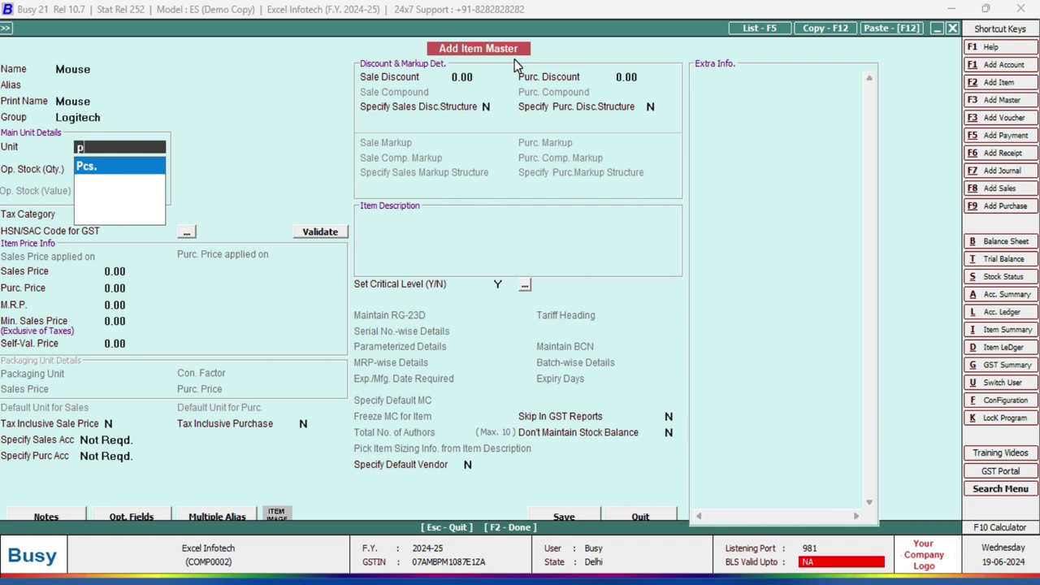
key(Return)
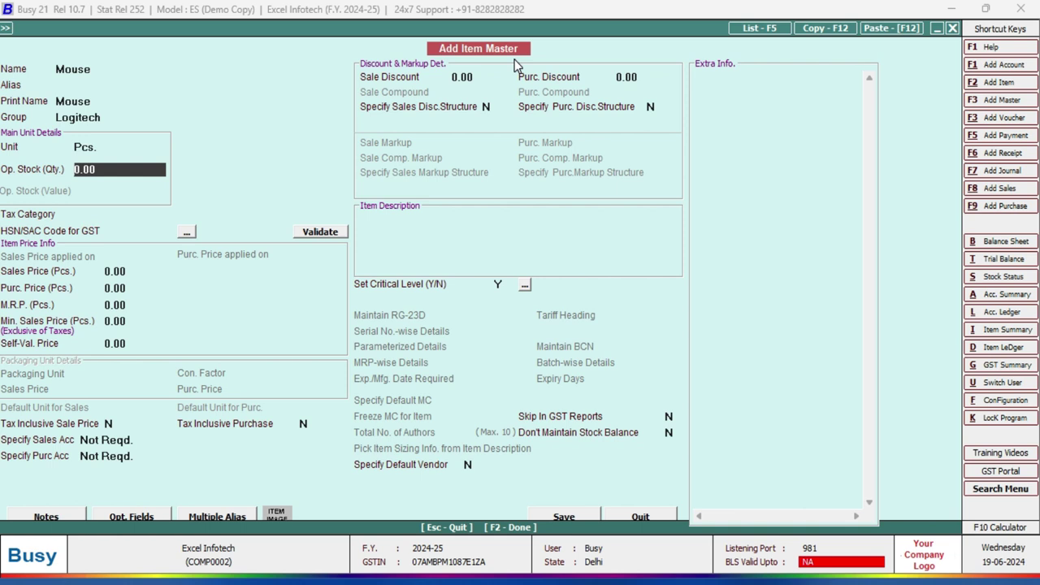
key(Return)
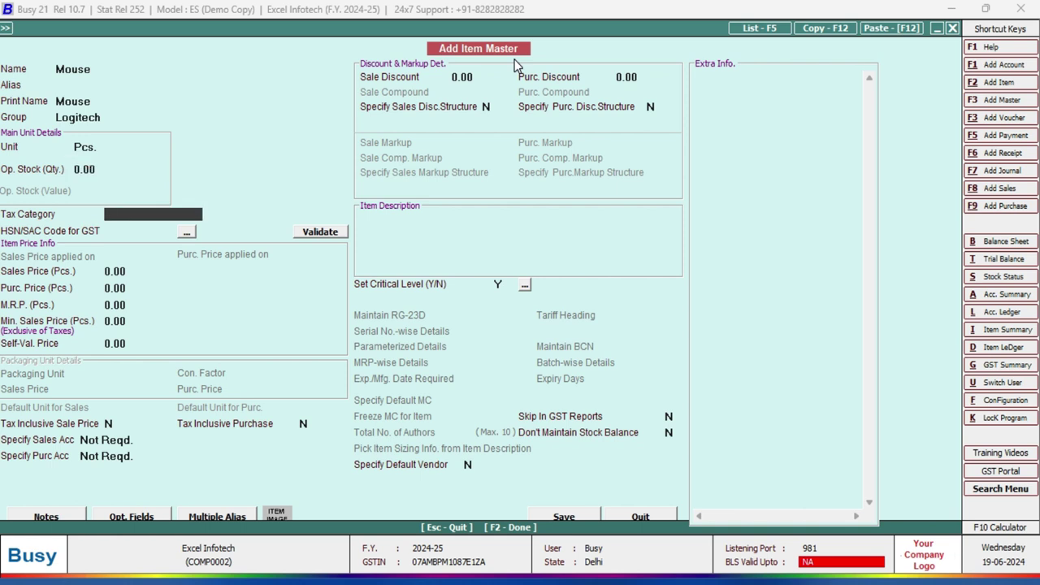
key(Down)
key(Down)
key(Down)
key(Down)
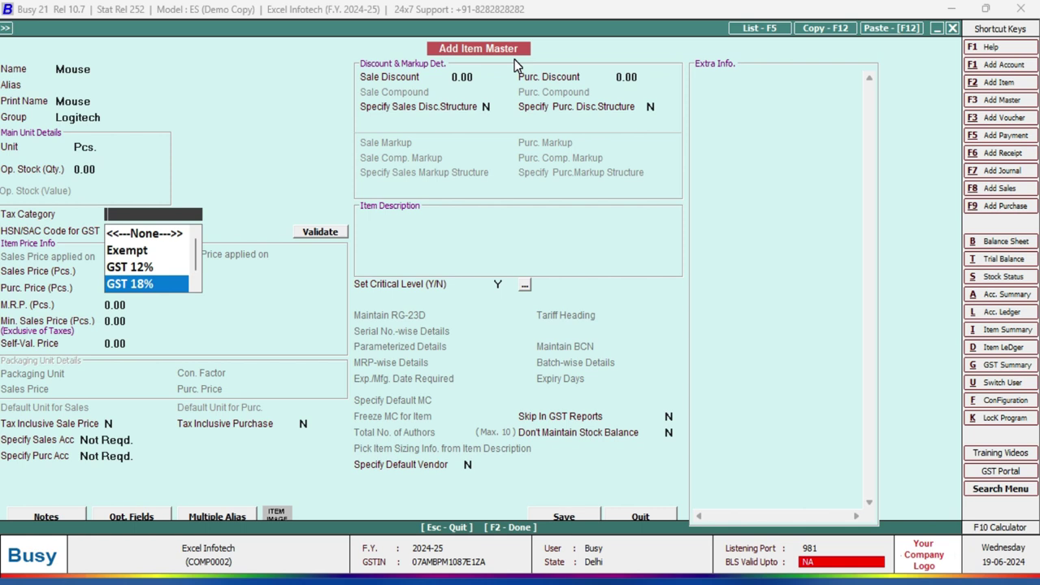
key(Return)
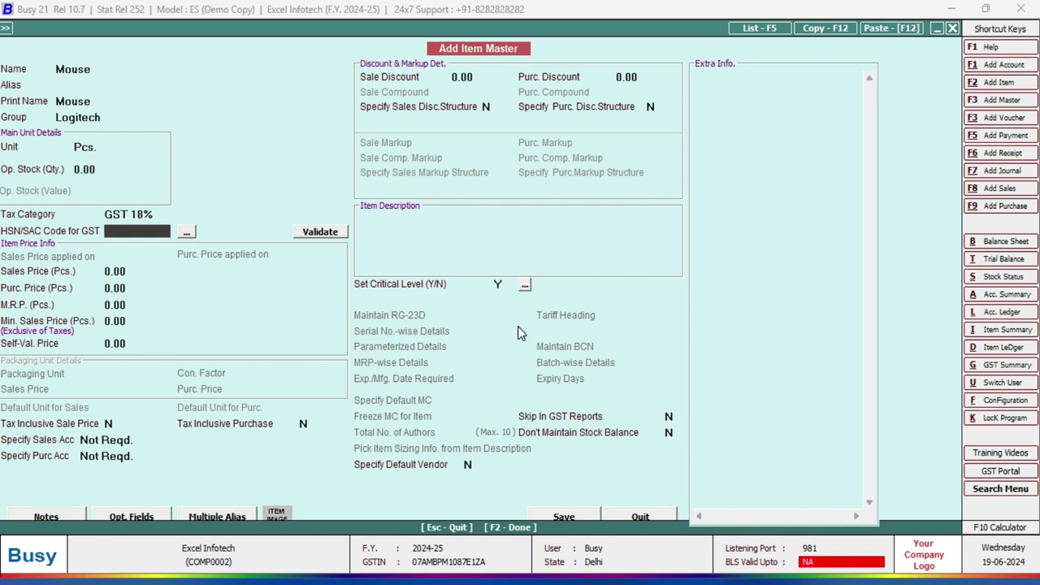
text(8518)
key(Return)
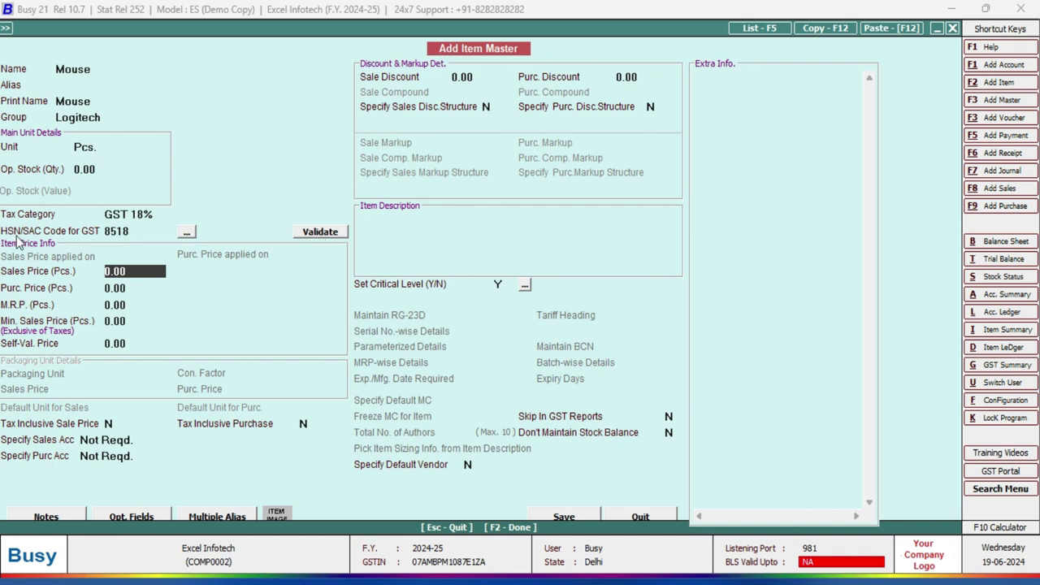
- Validate HSN 8518, save the Mouse item master, and place Mouse on line 1
click(311, 236)
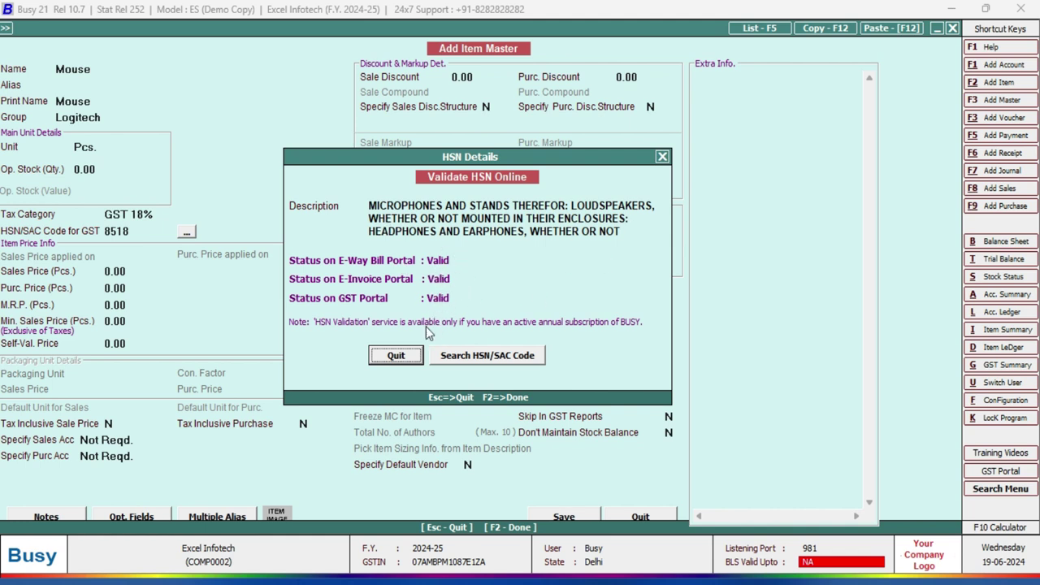
click(387, 362)
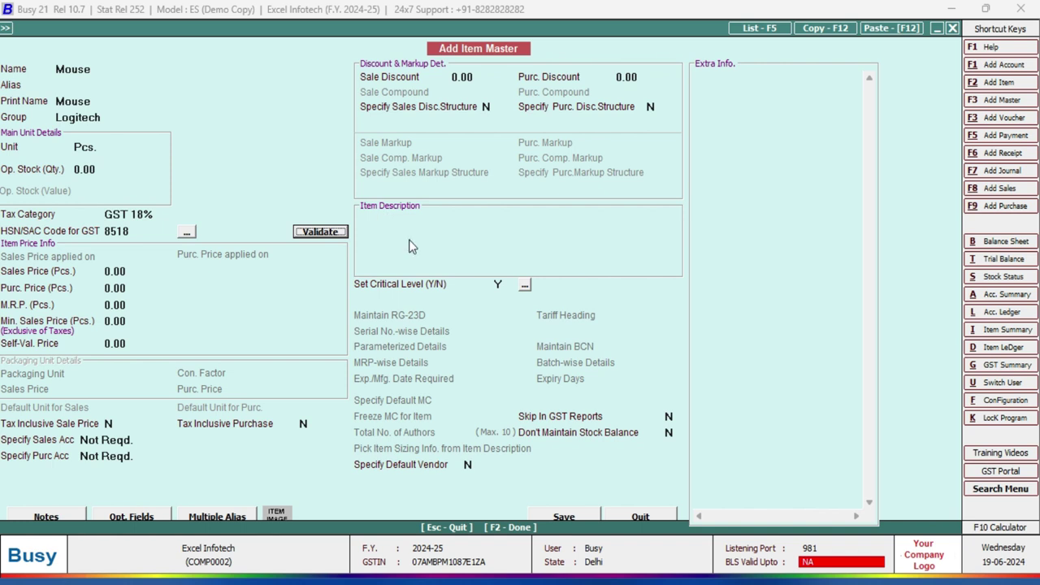
key(F2)
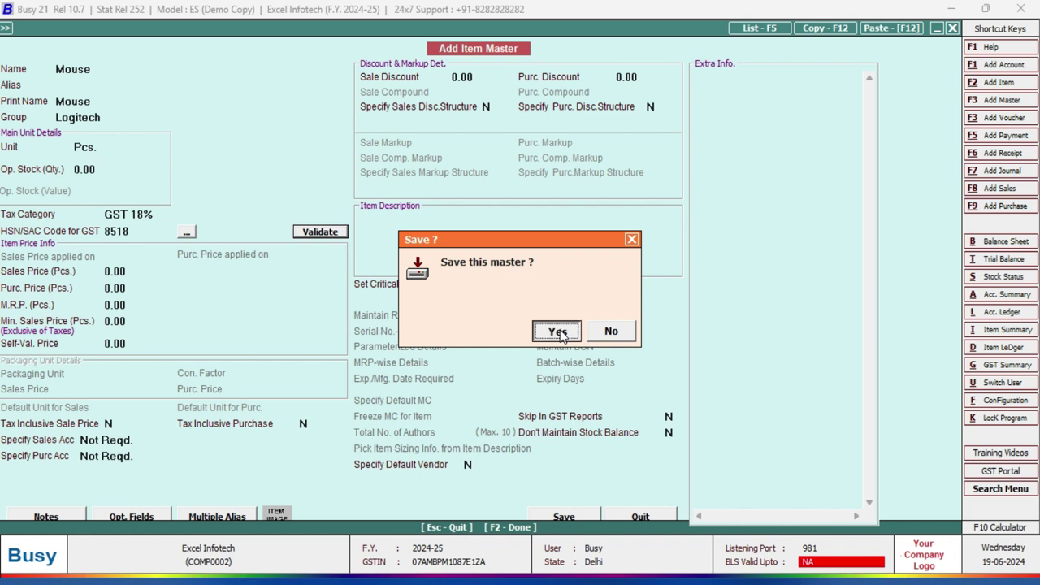
click(558, 332)
key(Return)
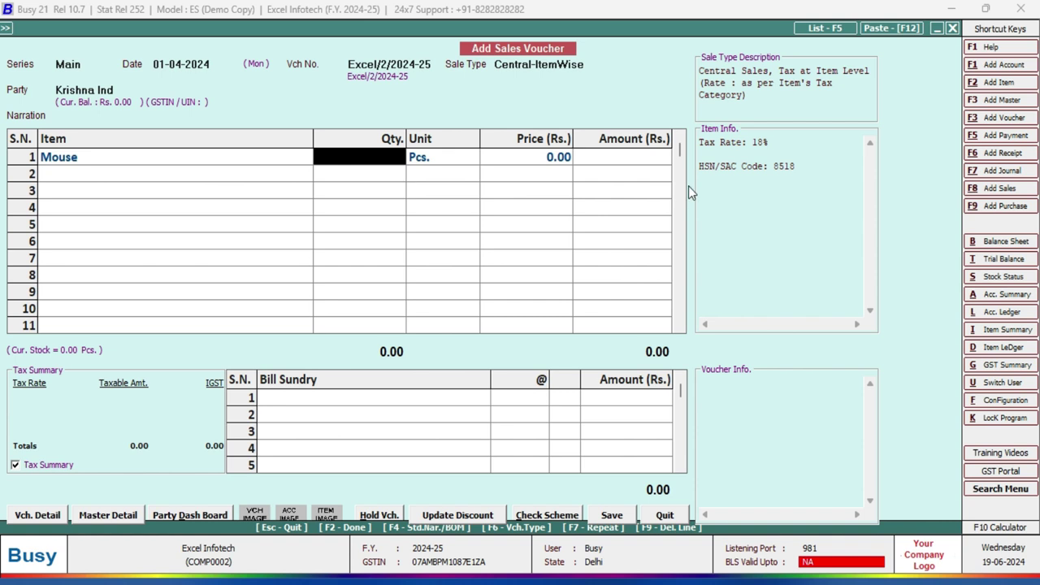
- Bill 1 Pcs. of Mouse at 250 with 1% discount, showing 18% IGST 44.55
text(1)
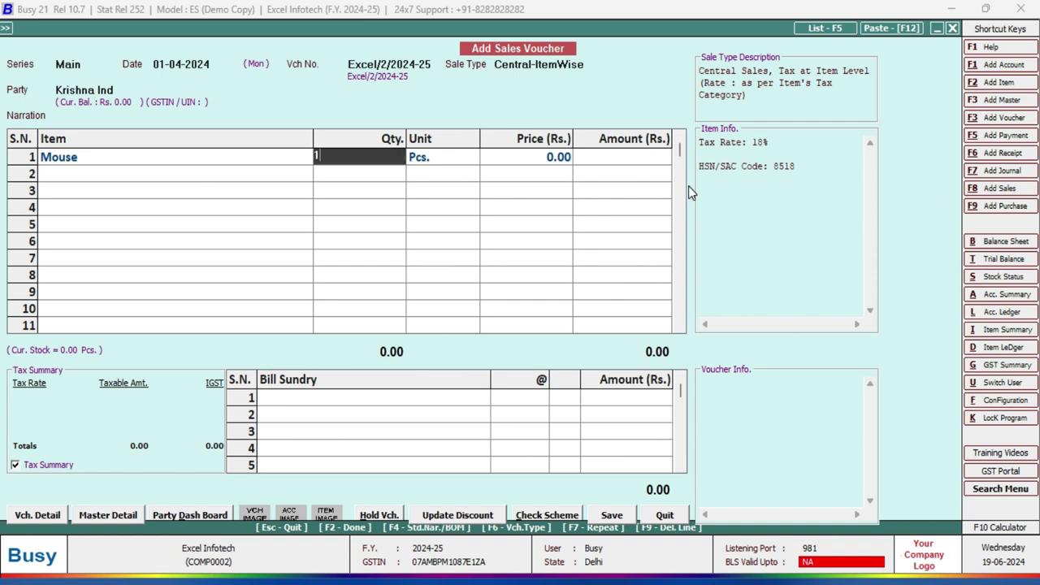
key(Return)
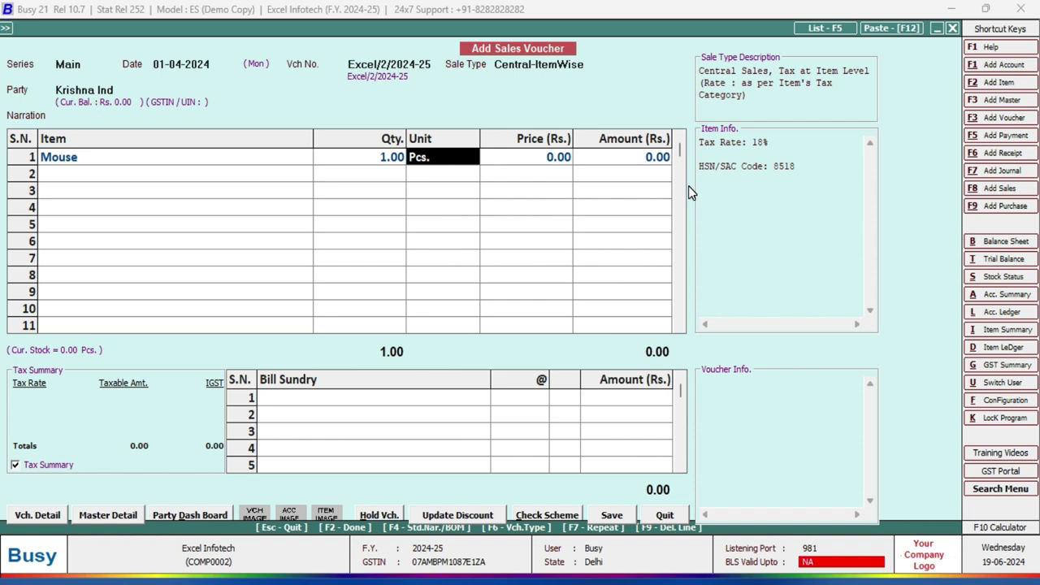
key(Return)
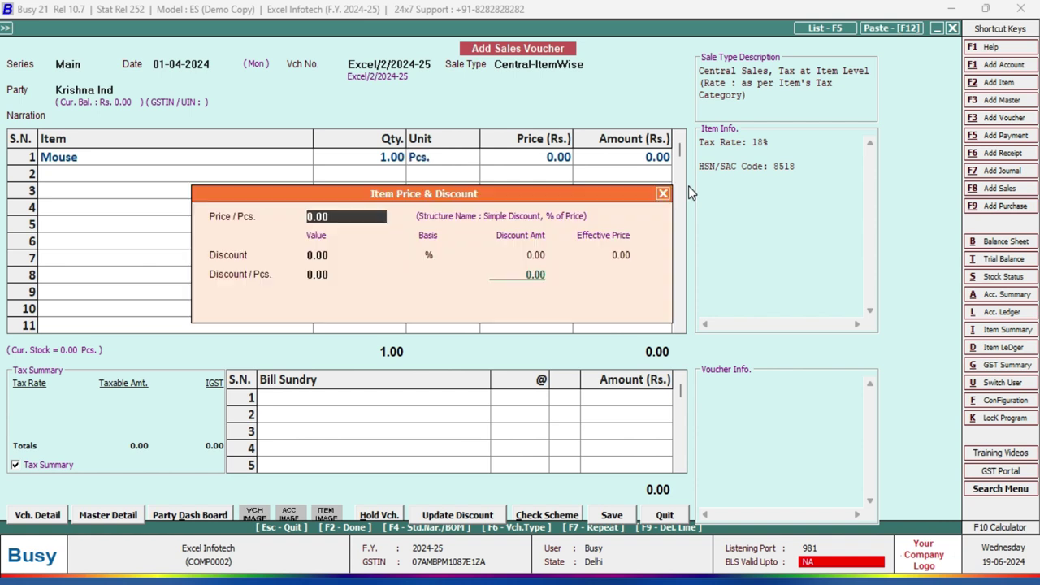
text(250)
key(Return)
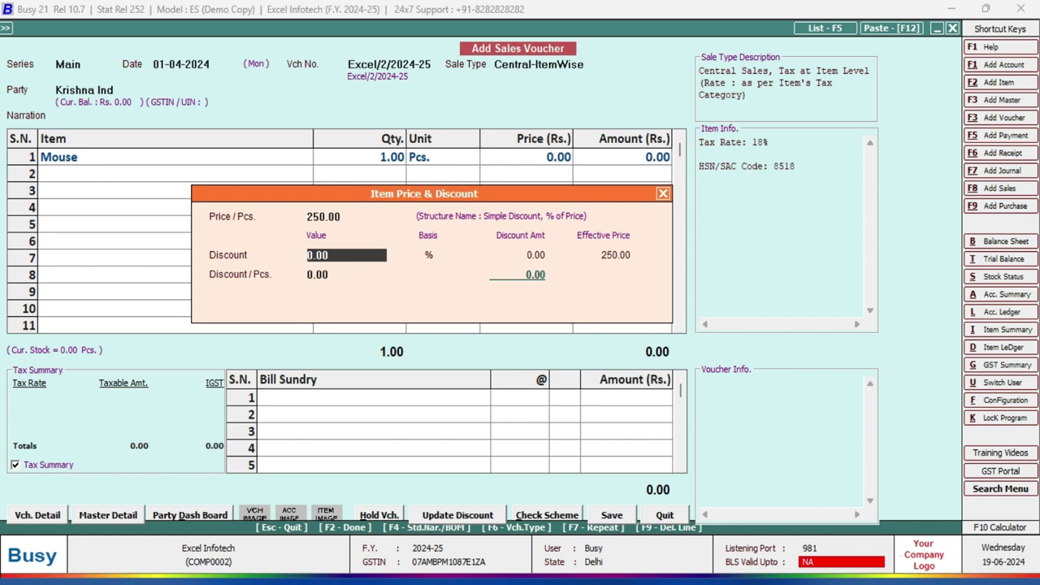
text(1)
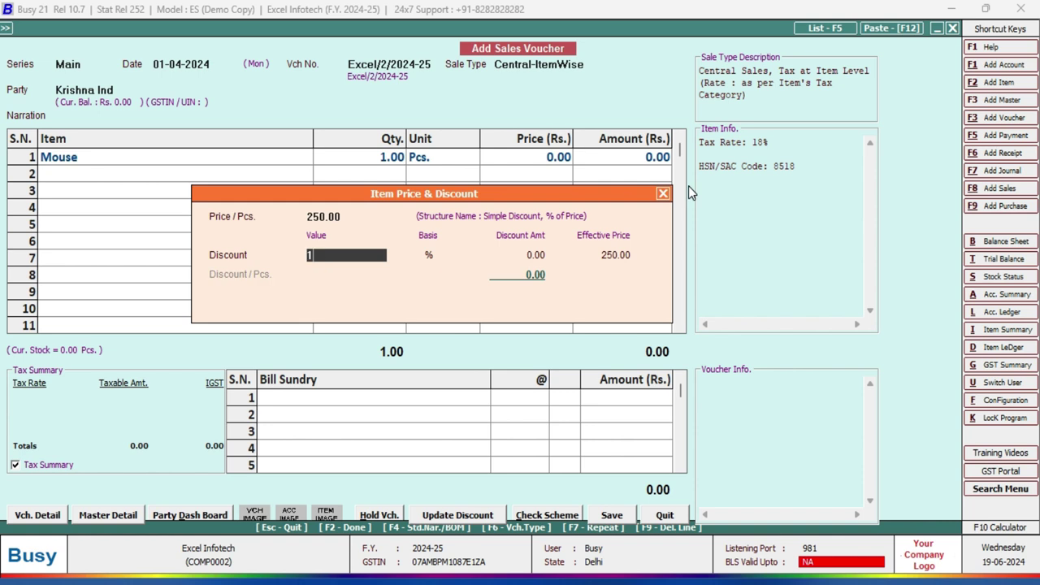
key(Return)
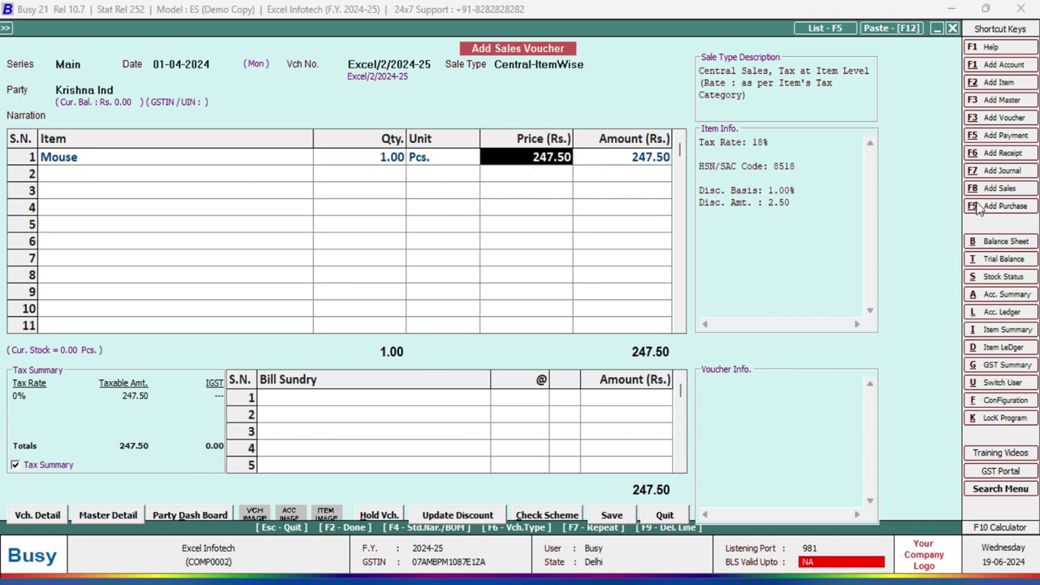
key(Return)
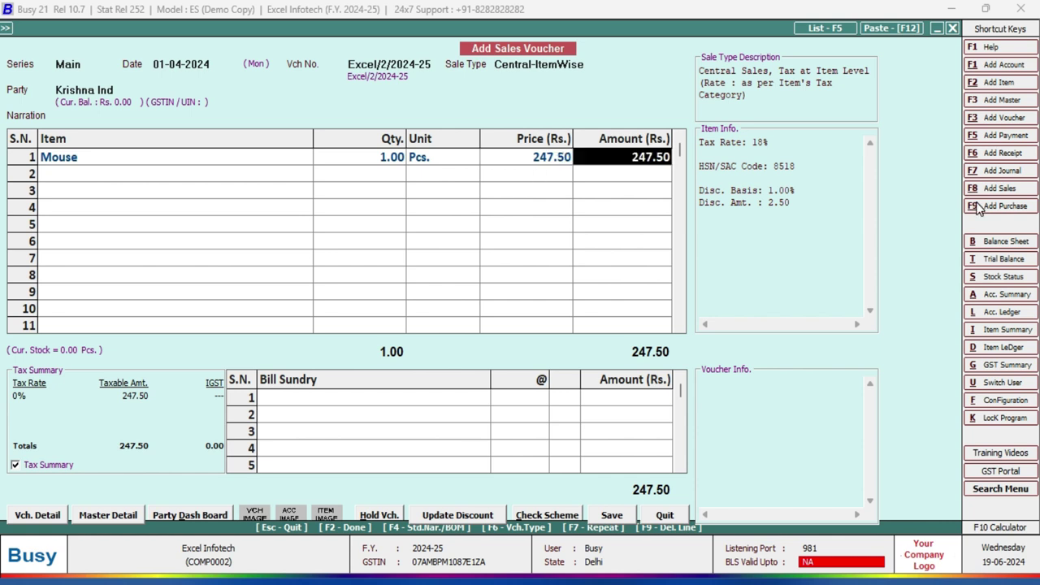
key(Return)
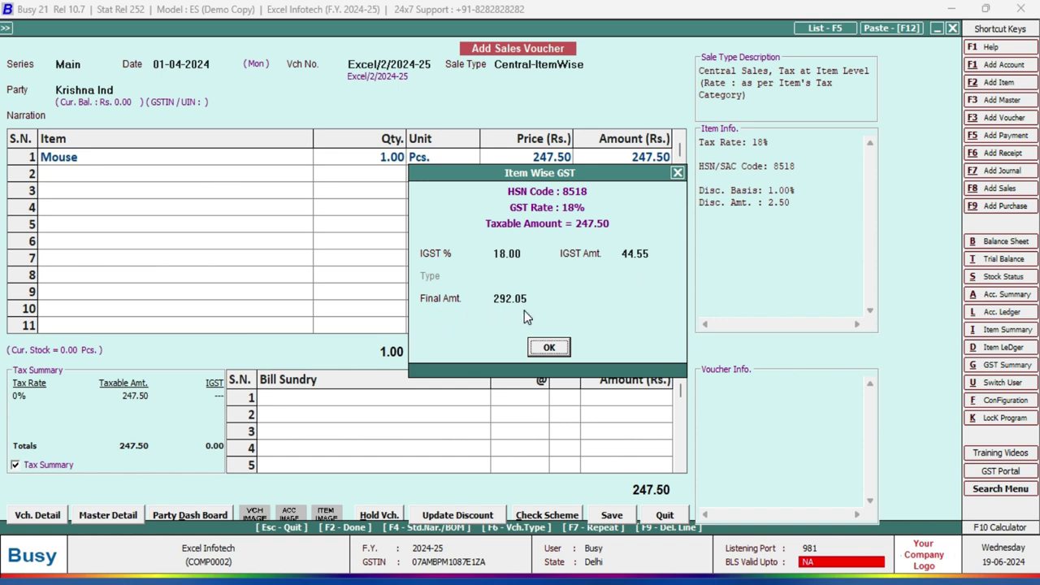
- Accept the GST breakdown and the 292.05 new bill reference, skip transport, and save the voucher
click(549, 348)
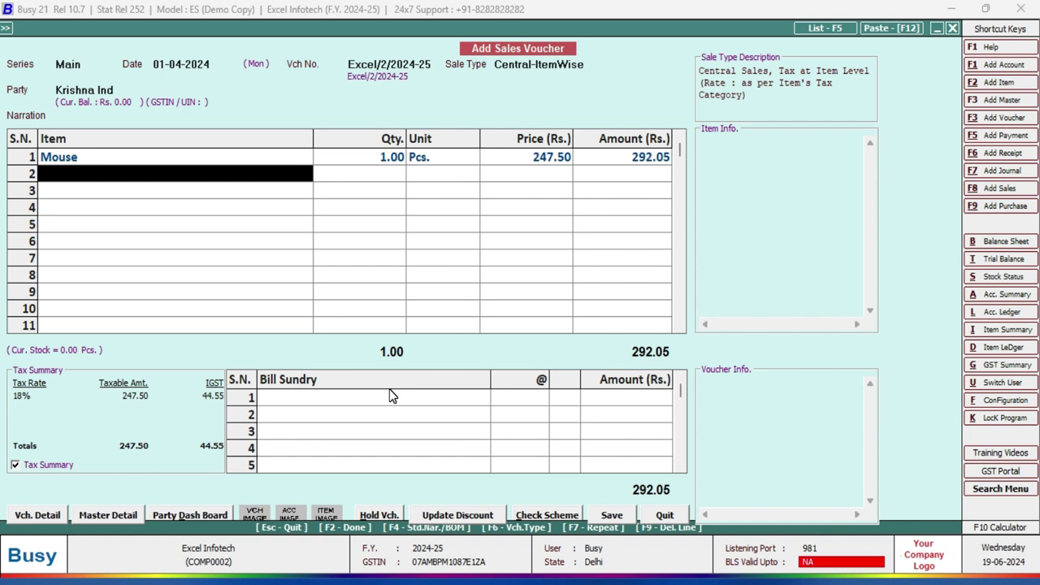
click(389, 395)
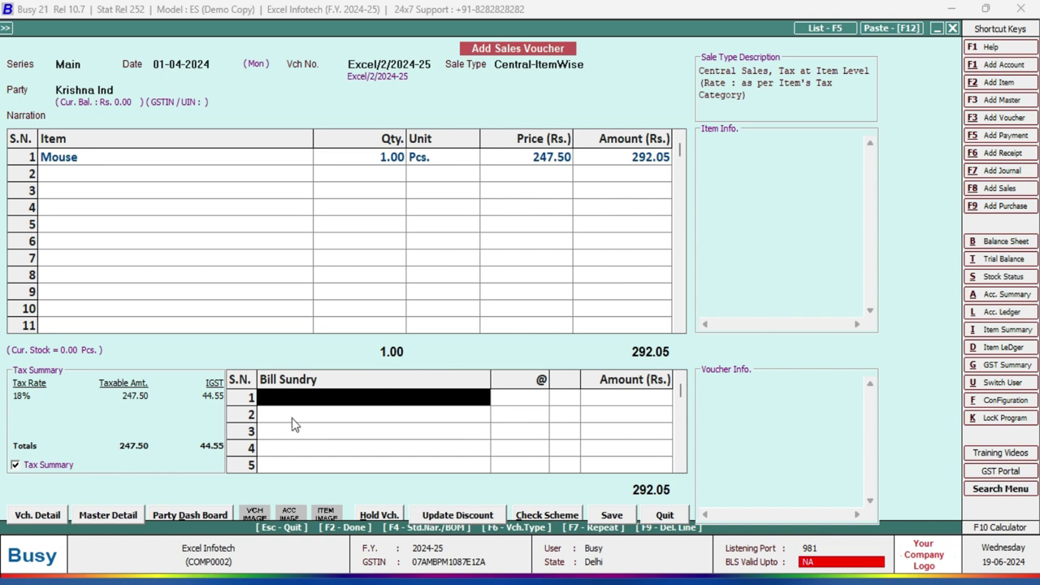
key(F2)
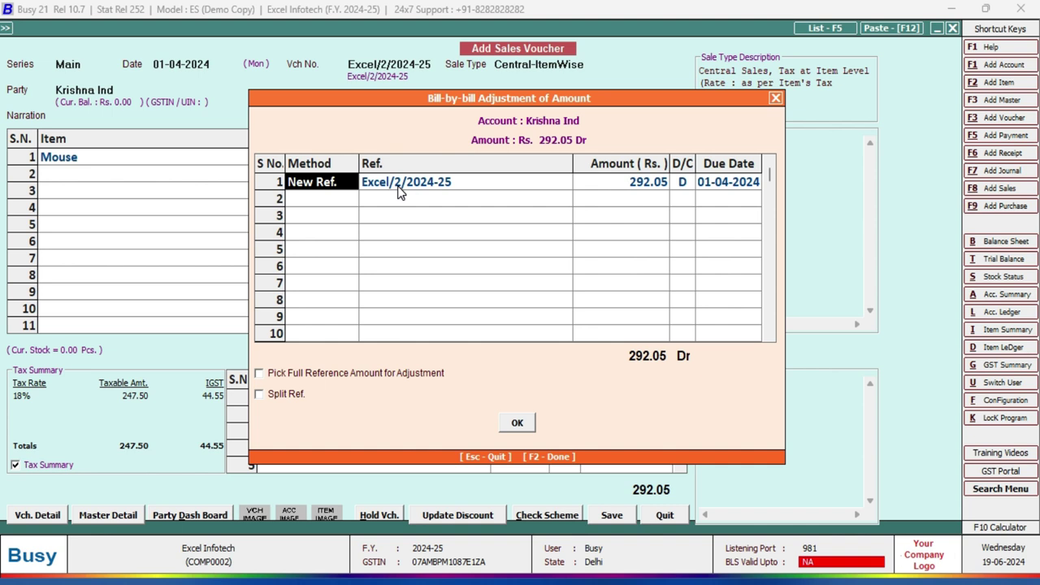
click(516, 422)
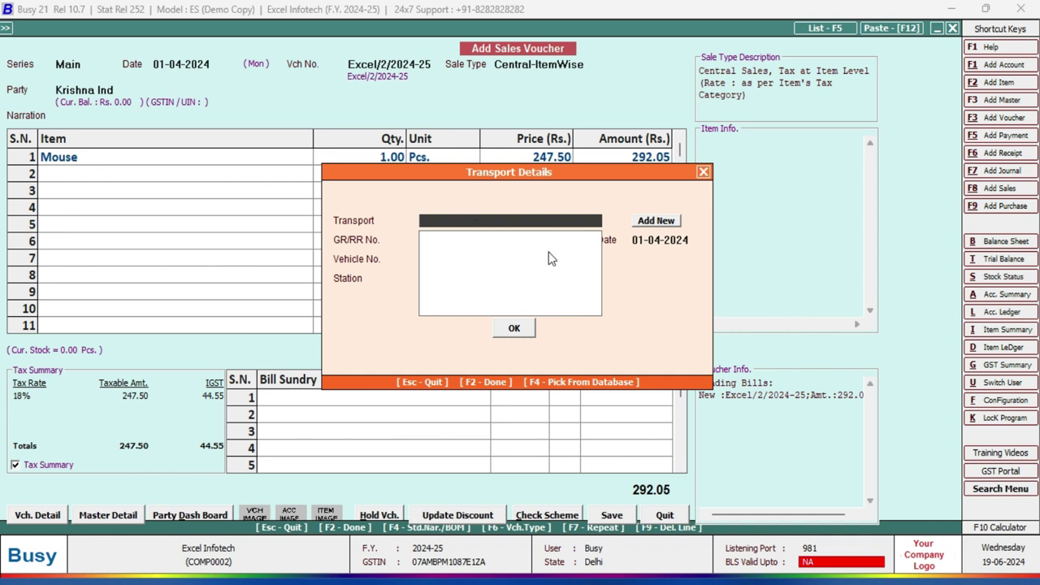
click(516, 332)
click(515, 330)
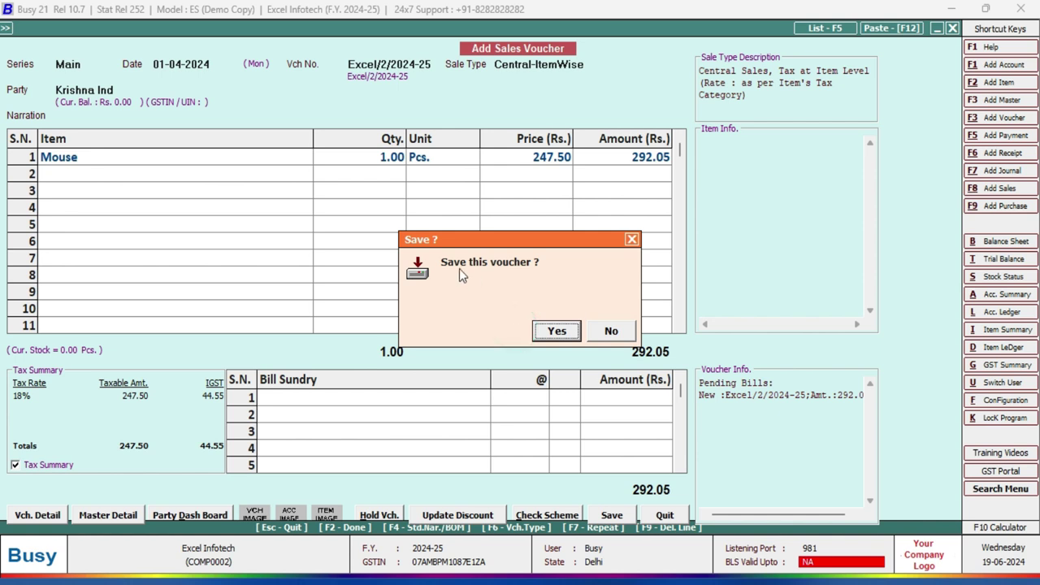
click(564, 332)
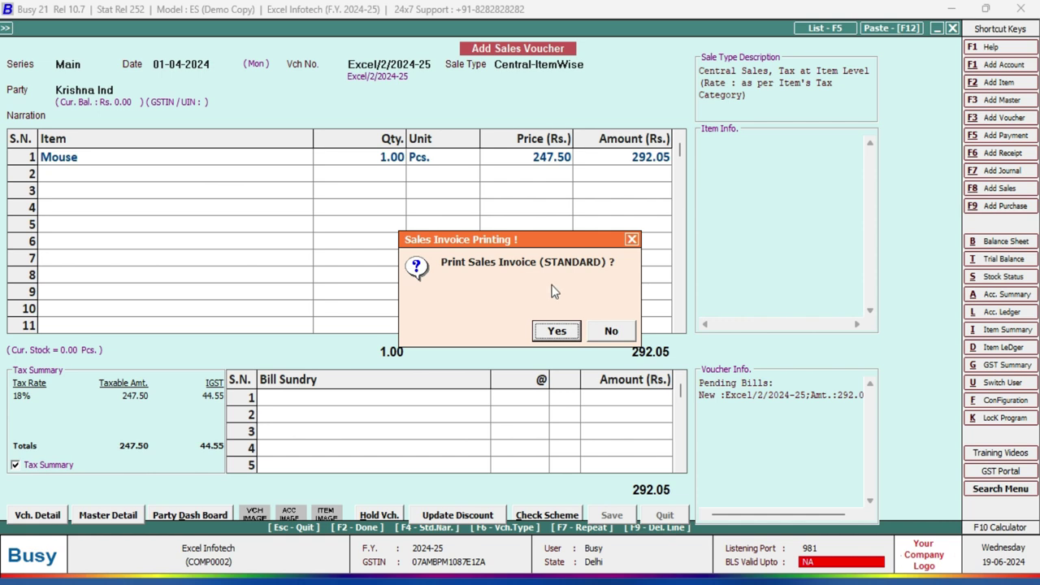
- Print the invoice in STANDARD format with 1 copy, previewing it first
click(563, 334)
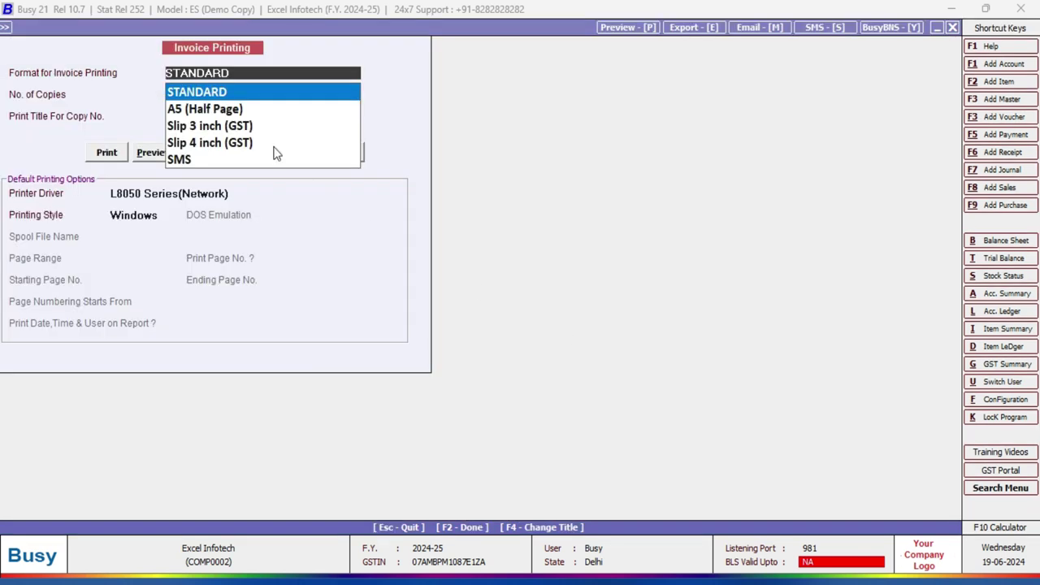
key(Return)
key(Return)
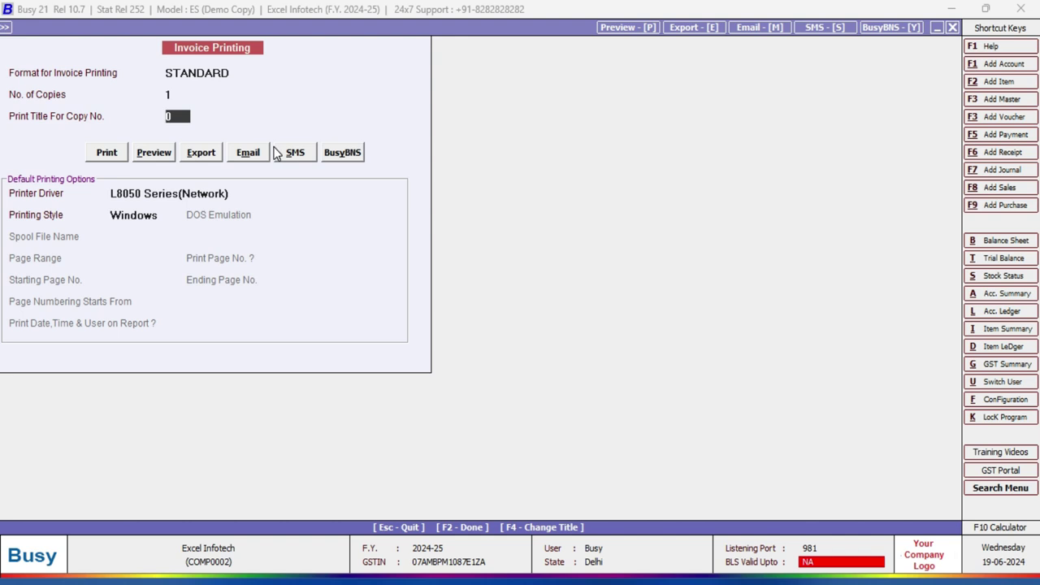
click(160, 154)
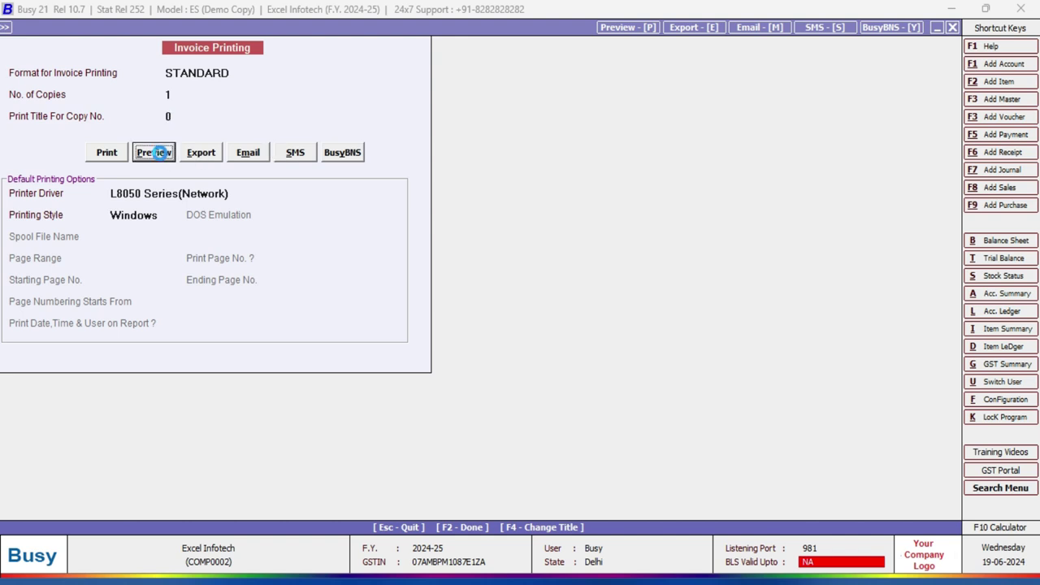